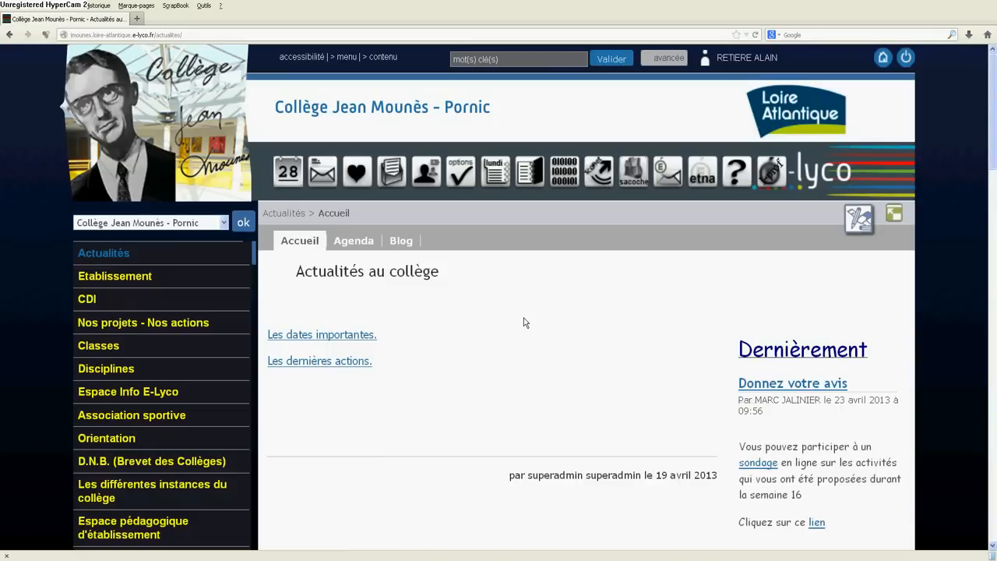
Step: Open the blog of the Sciences-Physiques subsection under Classe 4F
scroll(457, 358, "down", 2)
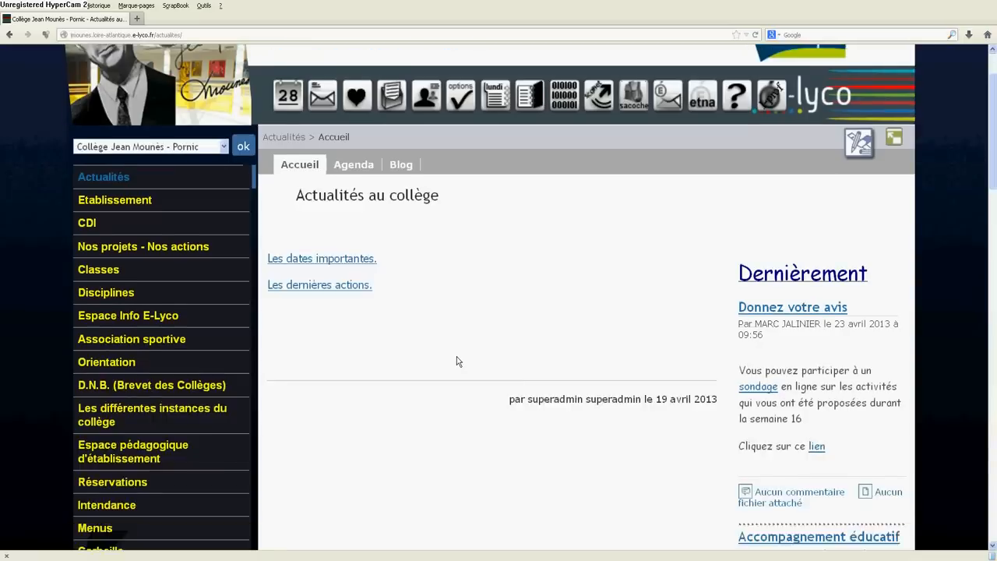
scroll(457, 362, "down", 3)
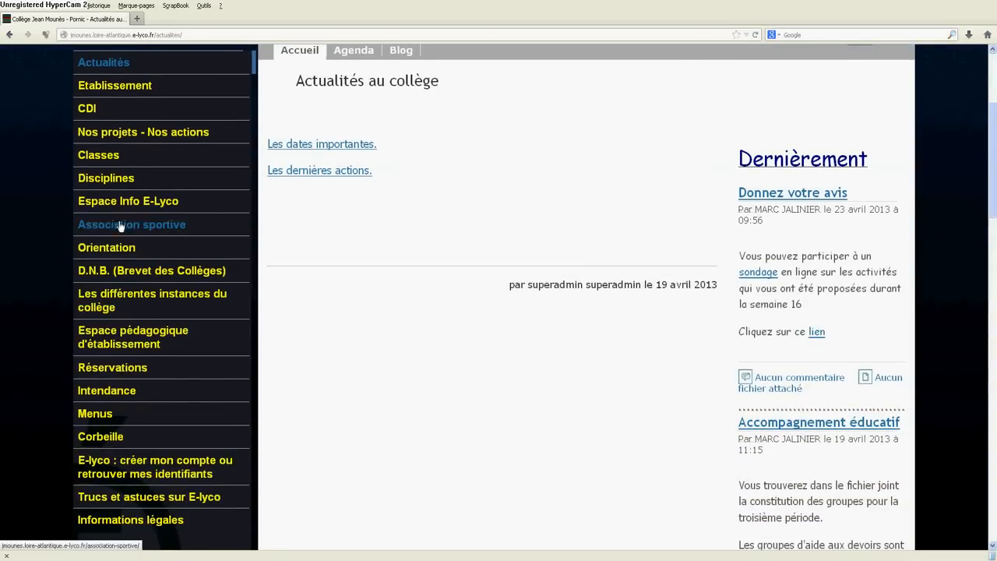
left_click(100, 159)
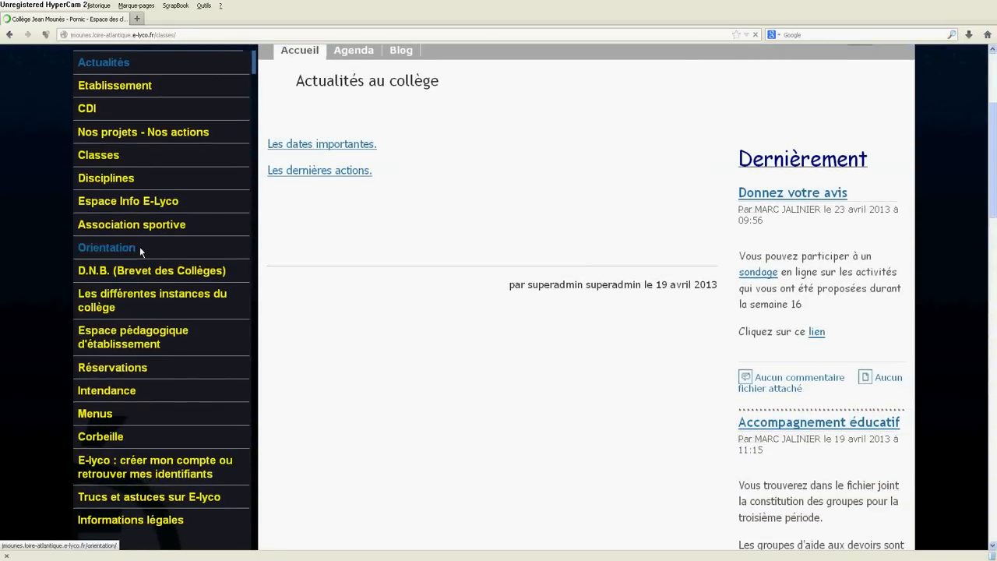
scroll(159, 417, "down", 5)
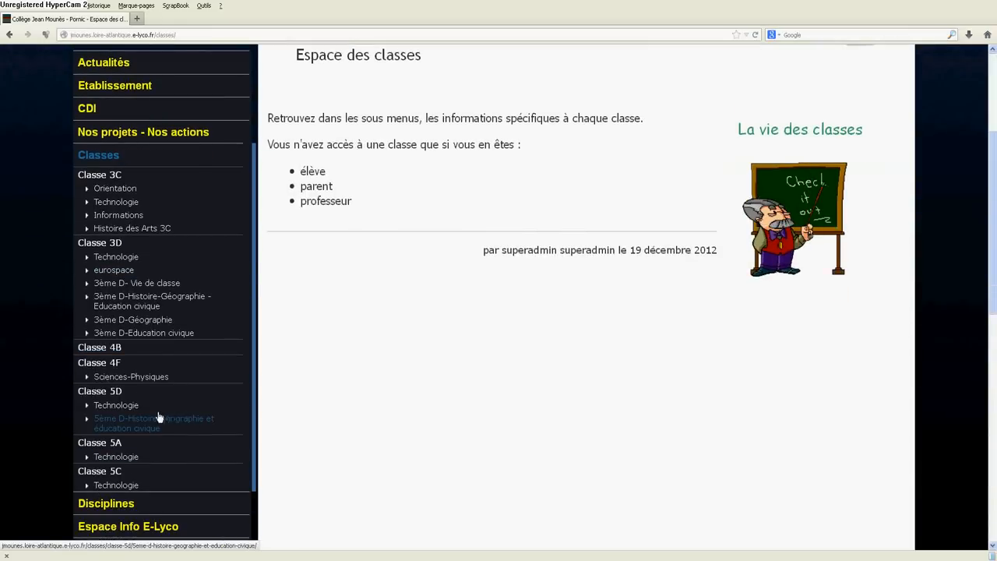
left_click(130, 377)
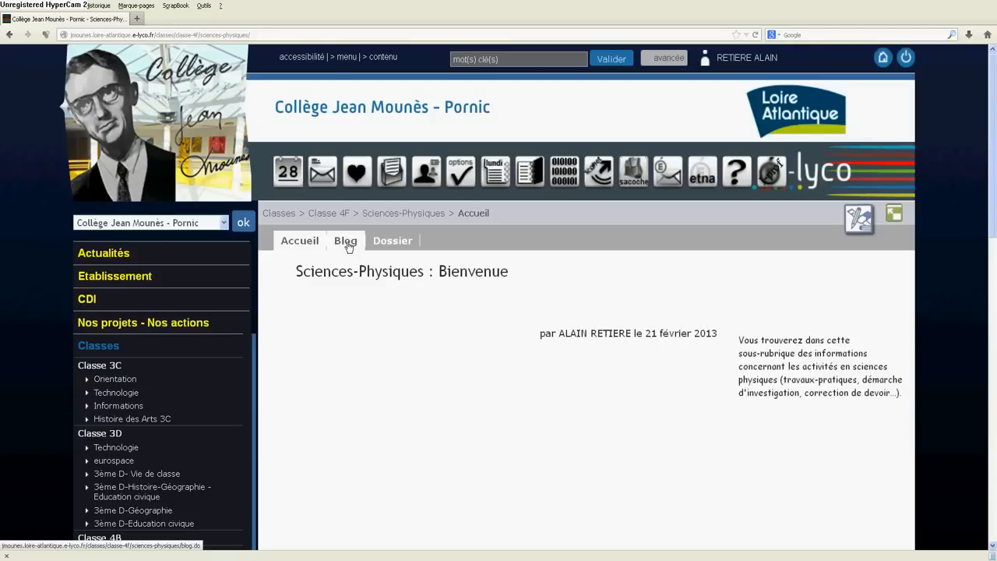
left_click(346, 242)
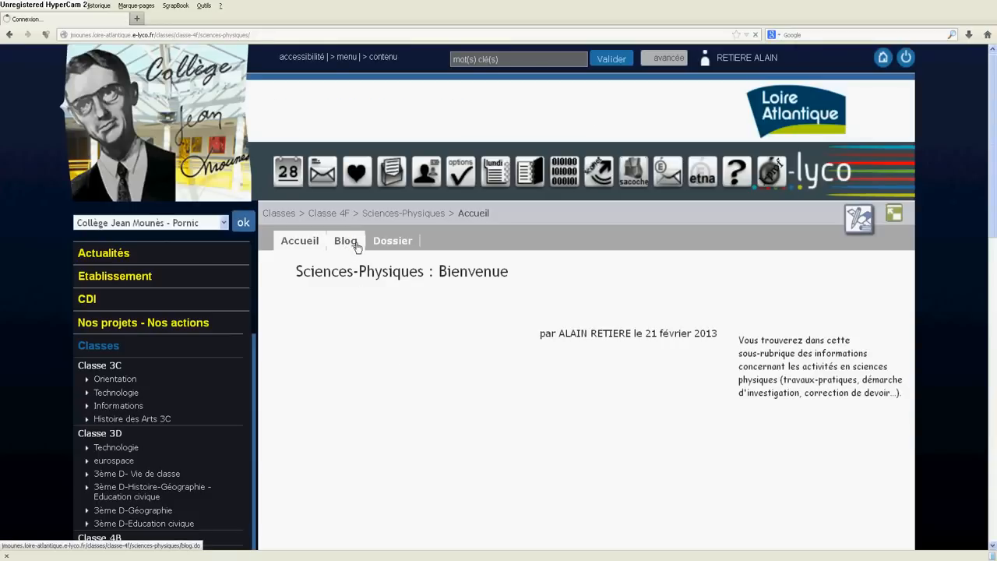
Step: Open the form management of the Sciences-Physiques section and start creating a new form
left_click(861, 224)
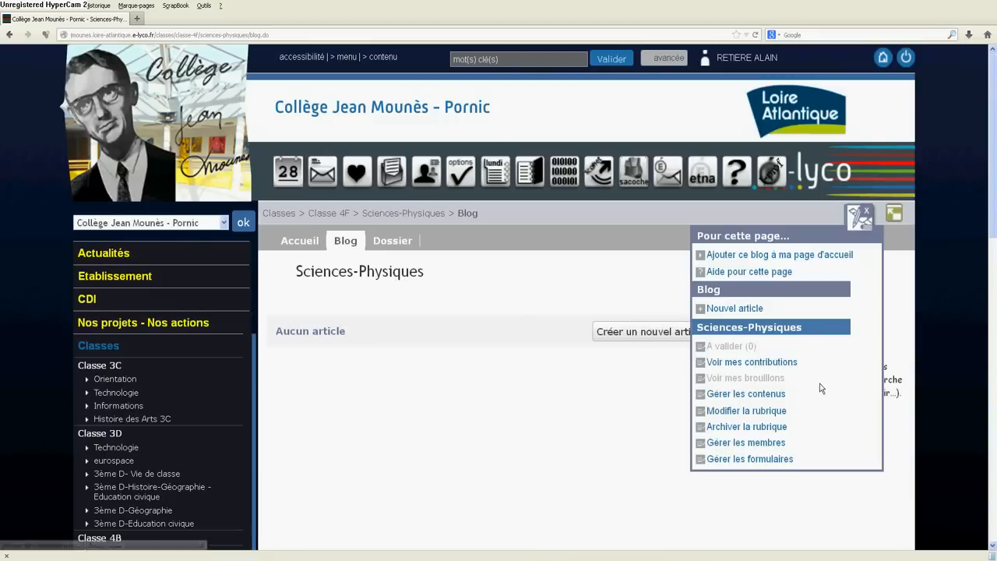
left_click(775, 460)
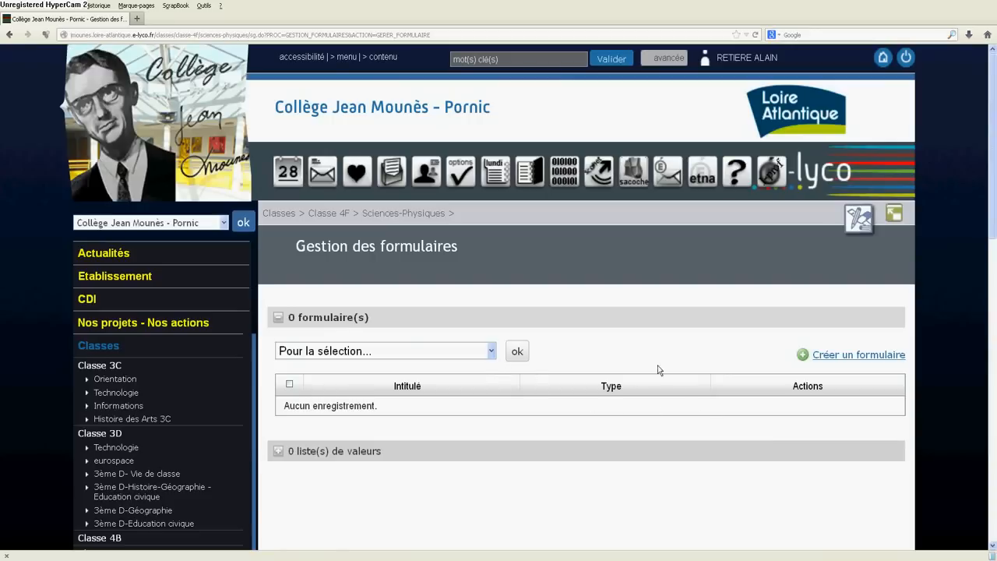
left_click(803, 355)
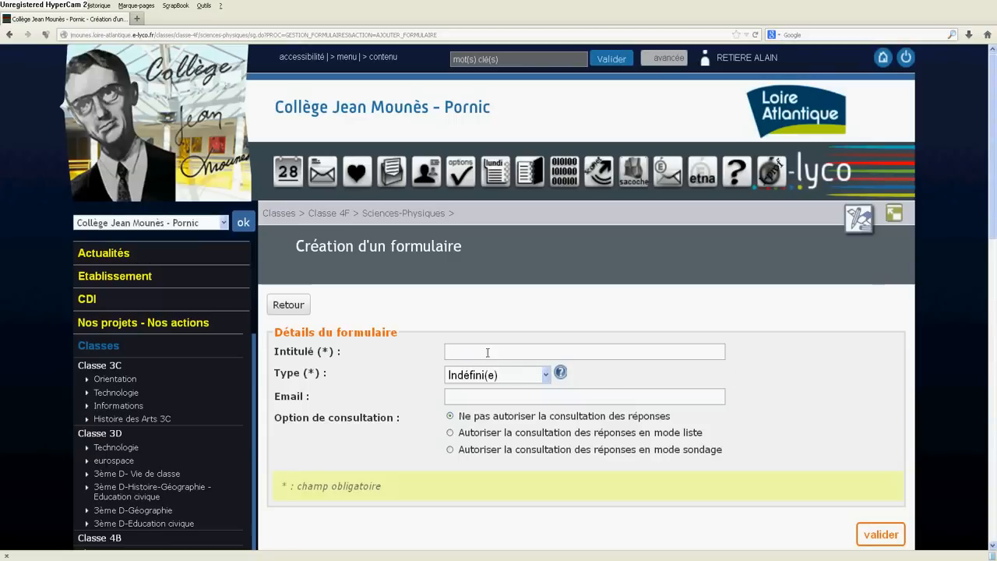
Step: Title the new form "La pression d'un gaz"
left_click(477, 353)
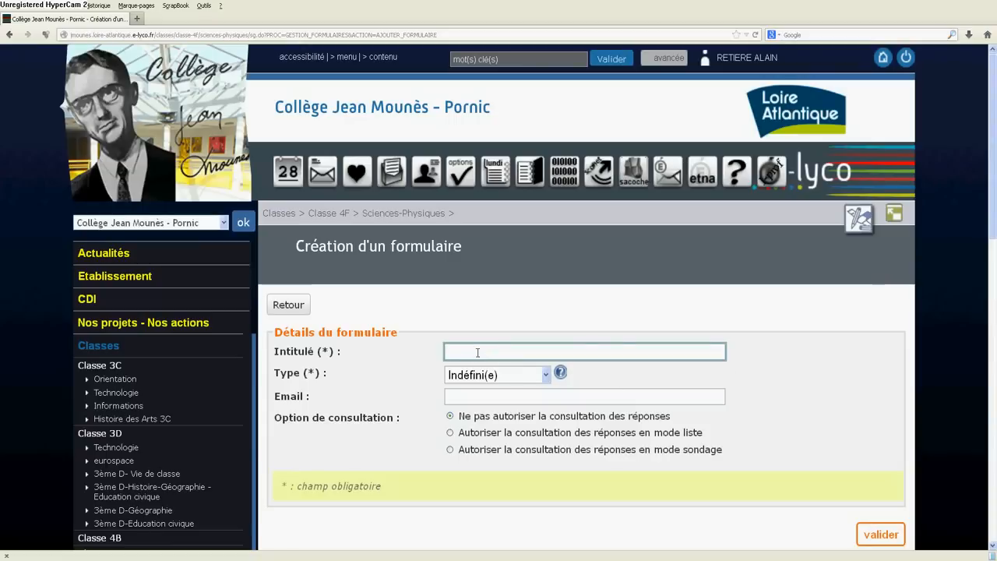
type("La pression d'un gaz")
Step: Set the form type to Personnel, allow consultation of the responses in survey mode (mode sondage), and validate the form
left_click(544, 376)
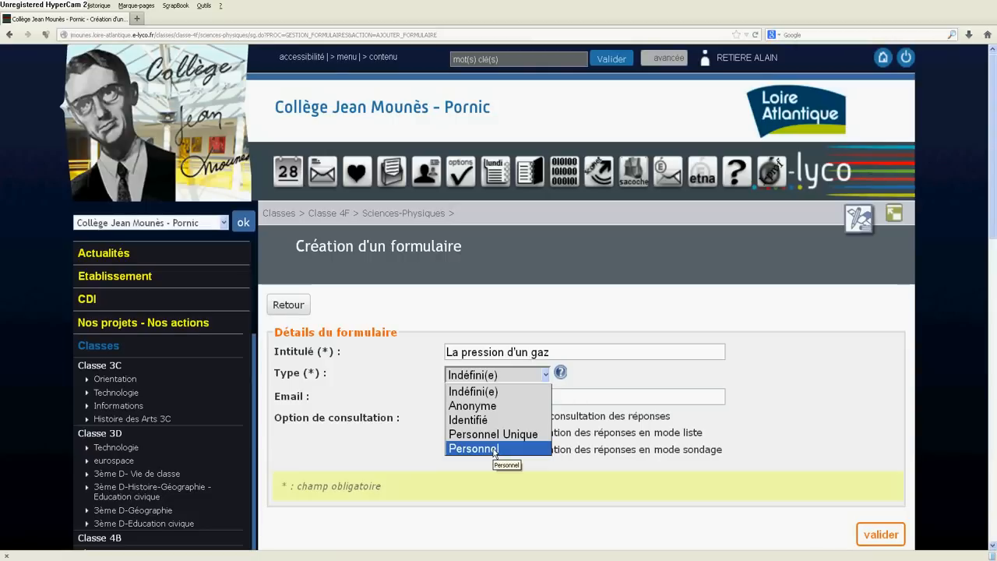
left_click(495, 448)
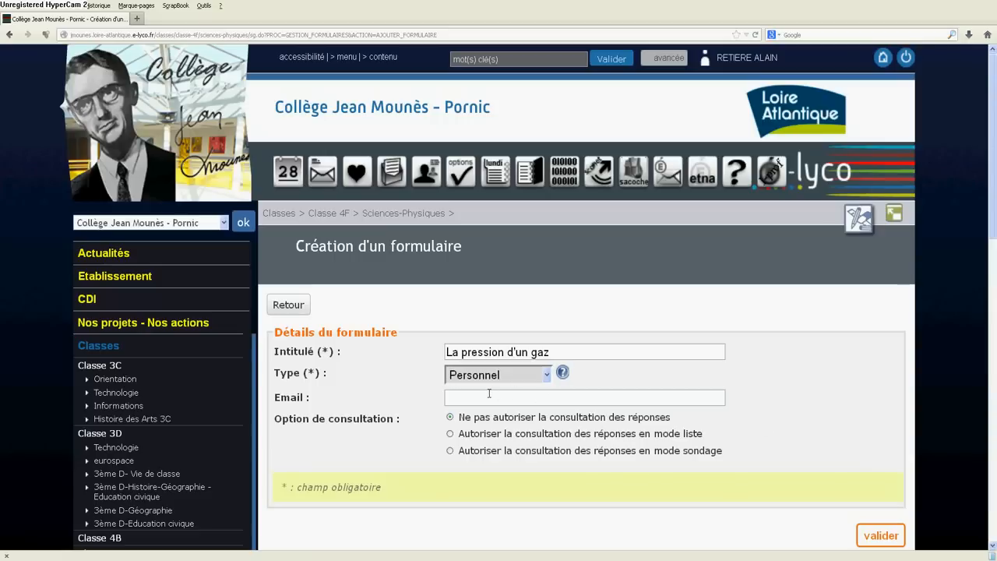
left_click(450, 451)
scroll(798, 436, "down", 1)
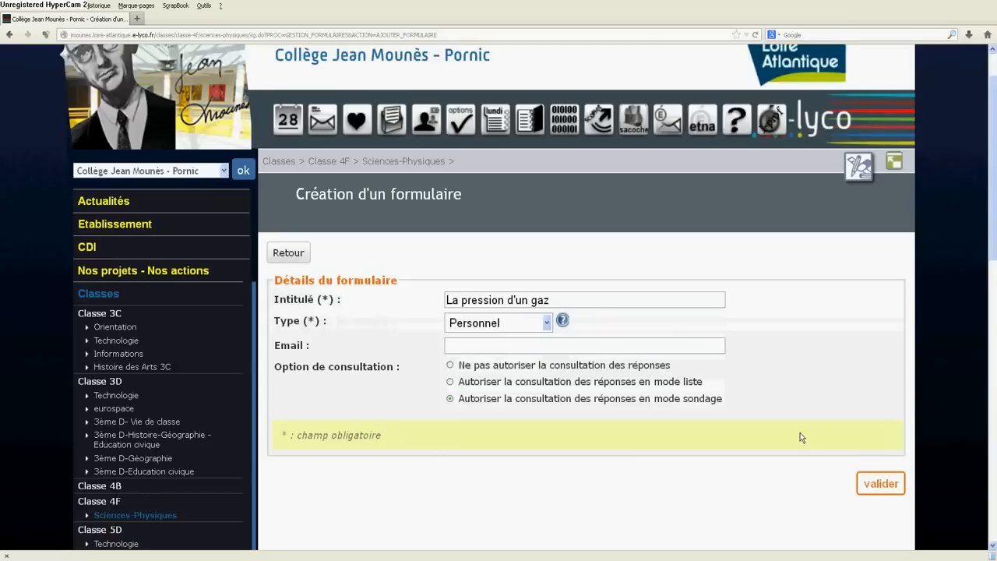
scroll(798, 436, "down", 1)
left_click(878, 441)
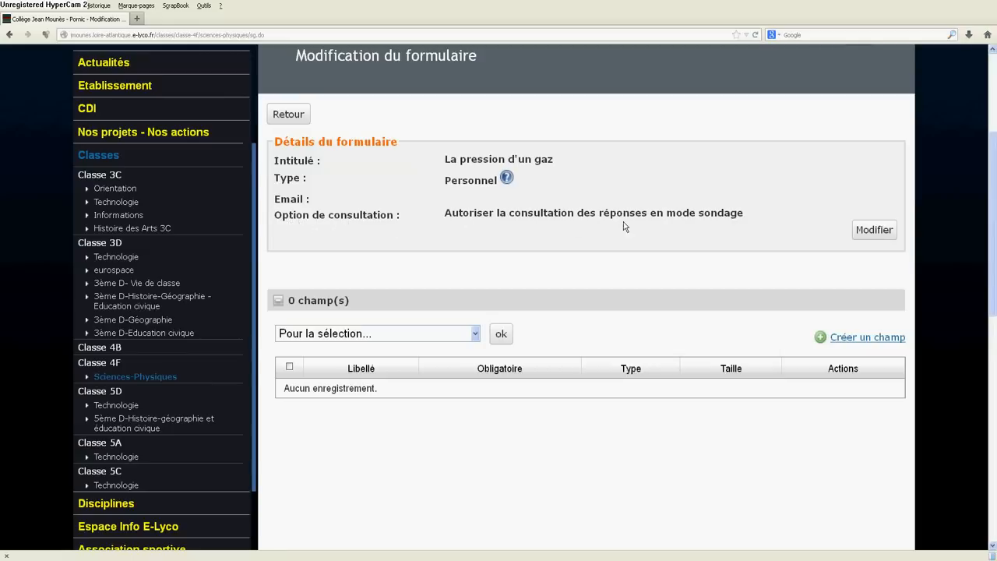
Step: Review the explanation of the different form types and the form's editable details
left_click(506, 179)
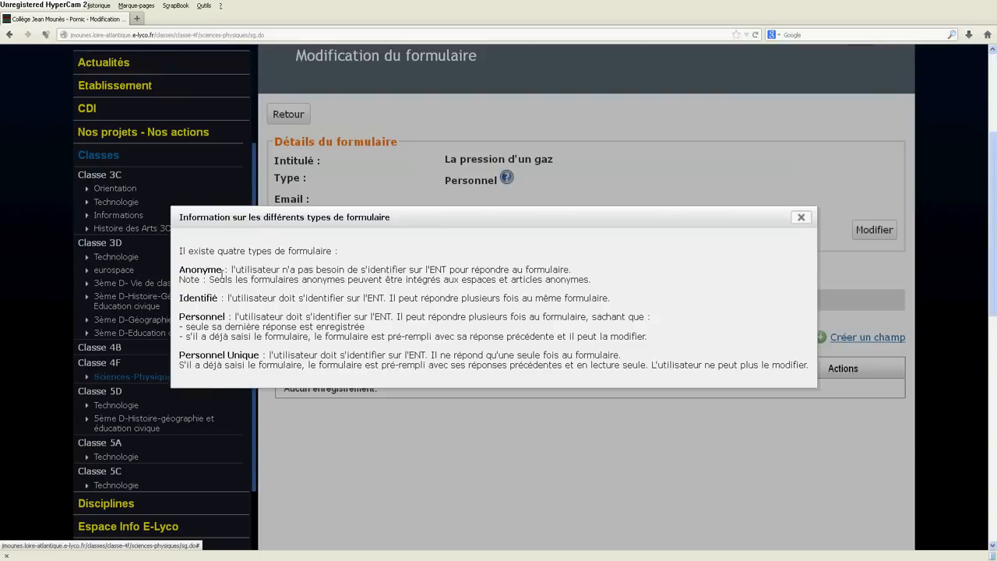
left_click(799, 218)
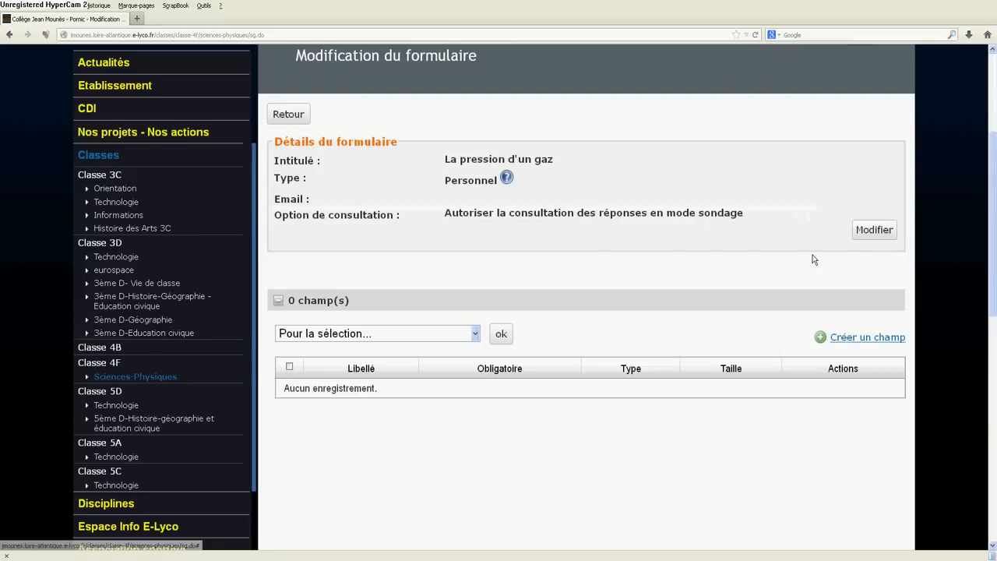
left_click(872, 231)
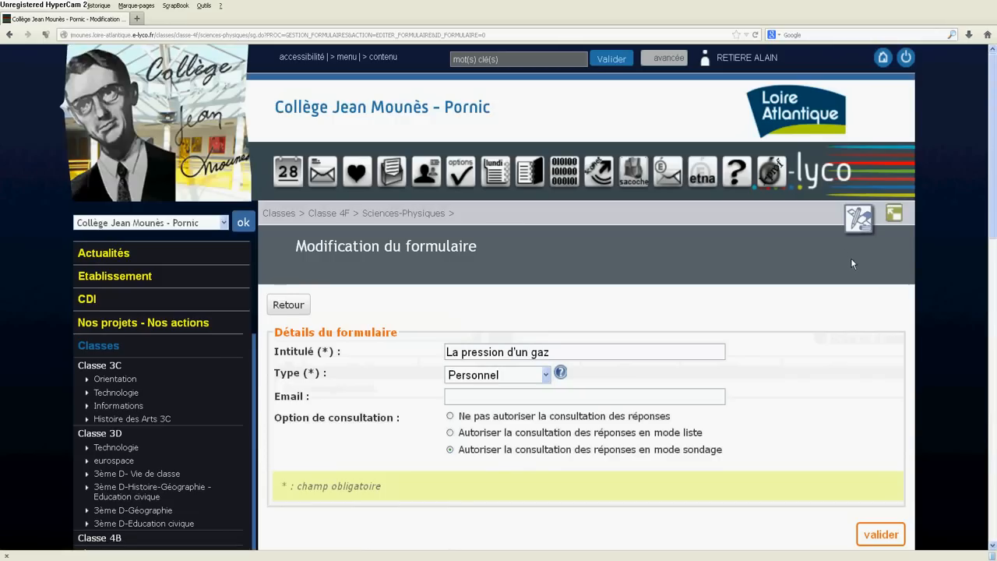
scroll(851, 263, "down", 5)
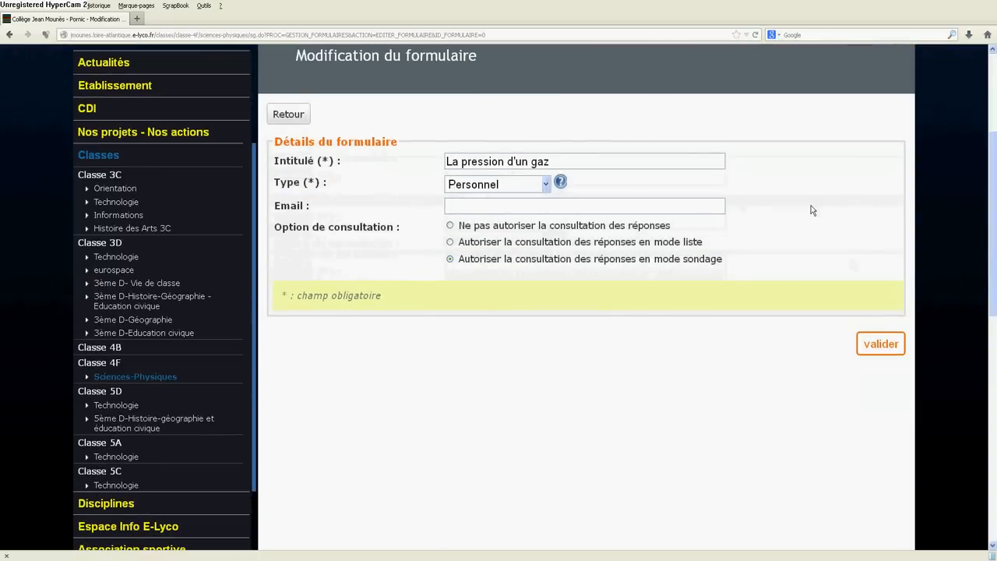
scroll(811, 211, "up", 3)
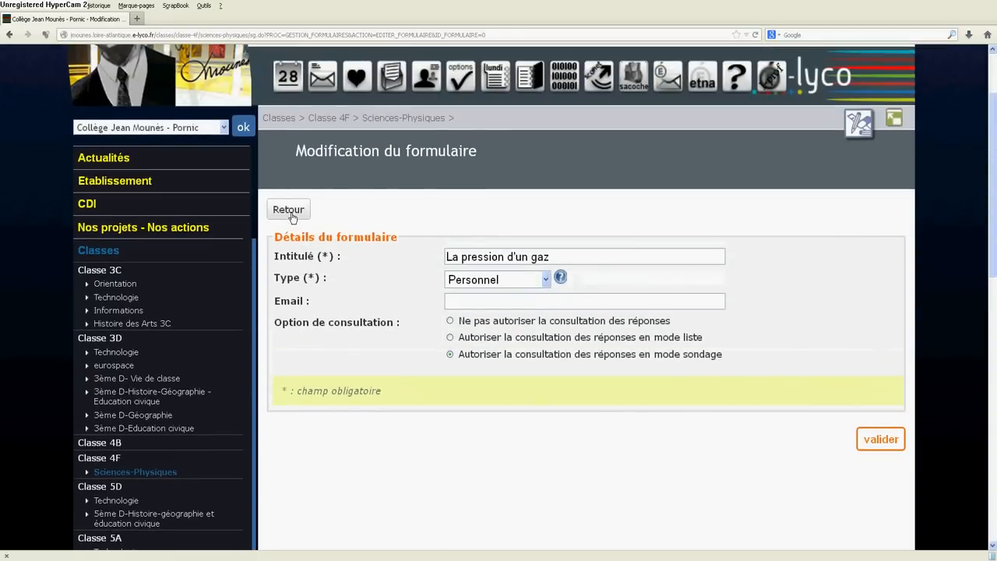
left_click(288, 211)
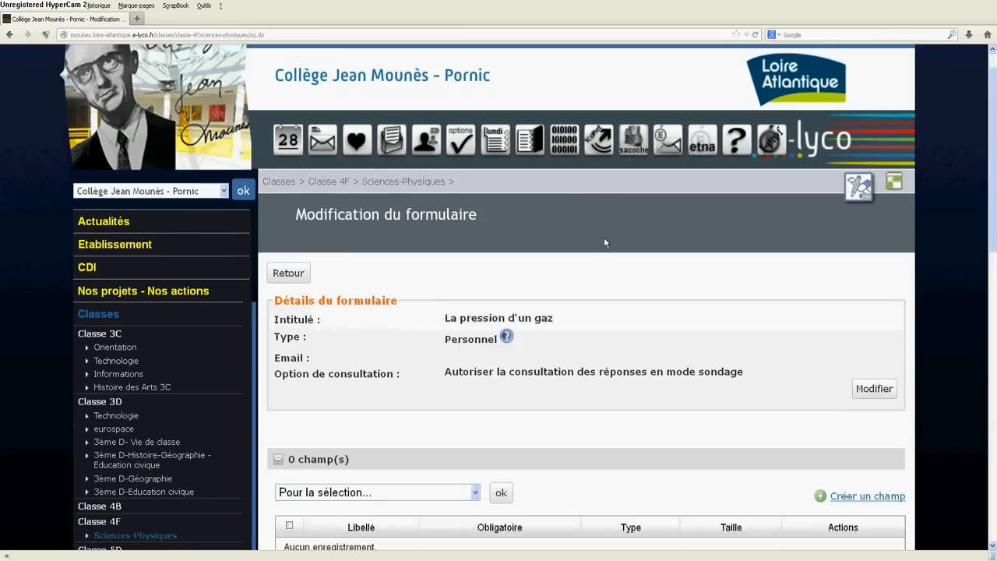
Step: Create a field in the form with the label "L'appareil de mesure de la pression atmosphérique est :"
scroll(603, 236, "down", 4)
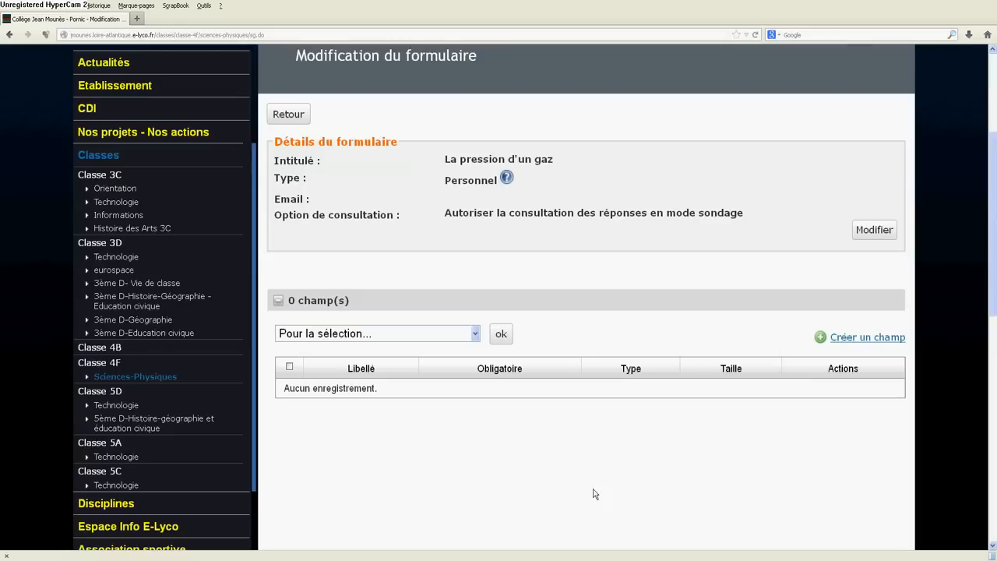
left_click(820, 340)
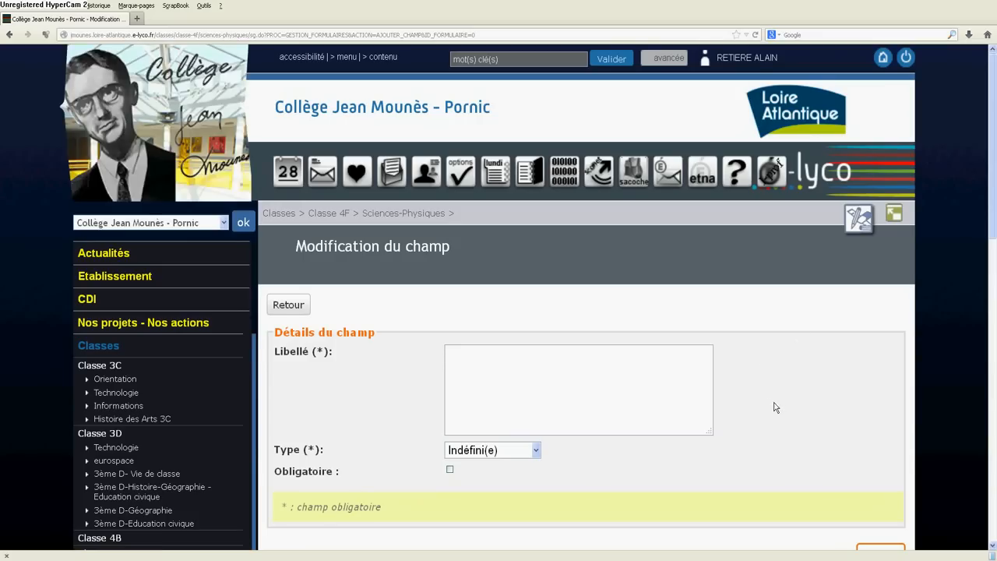
scroll(774, 406, "down", 2)
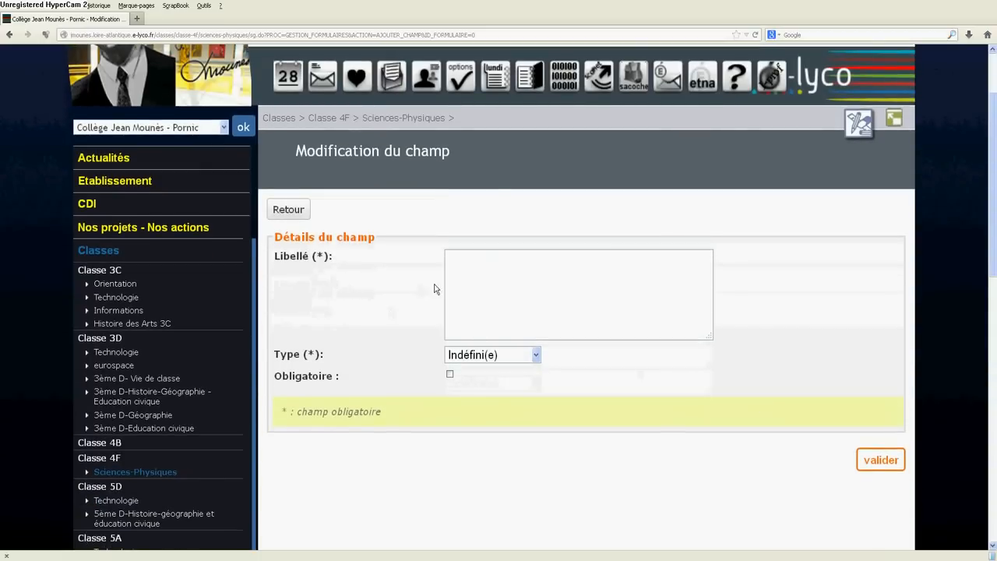
left_click(458, 263)
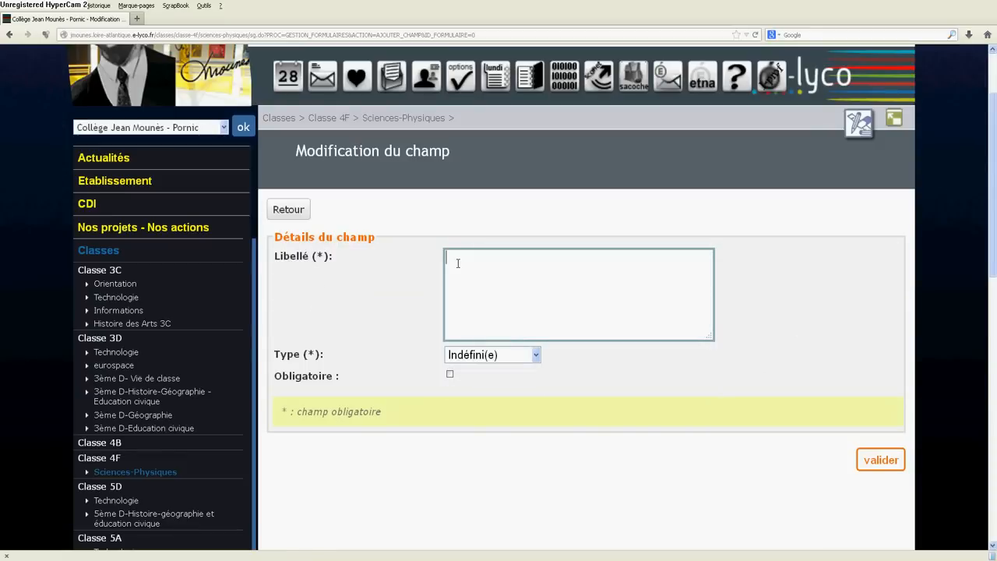
type("L'appreil de")
key("BackSpace")
key("BackSpace")
key("BackSpace")
key("BackSpace")
key("BackSpace")
key("BackSpace")
key("BackSpace")
type("areil de mesure de la pression")
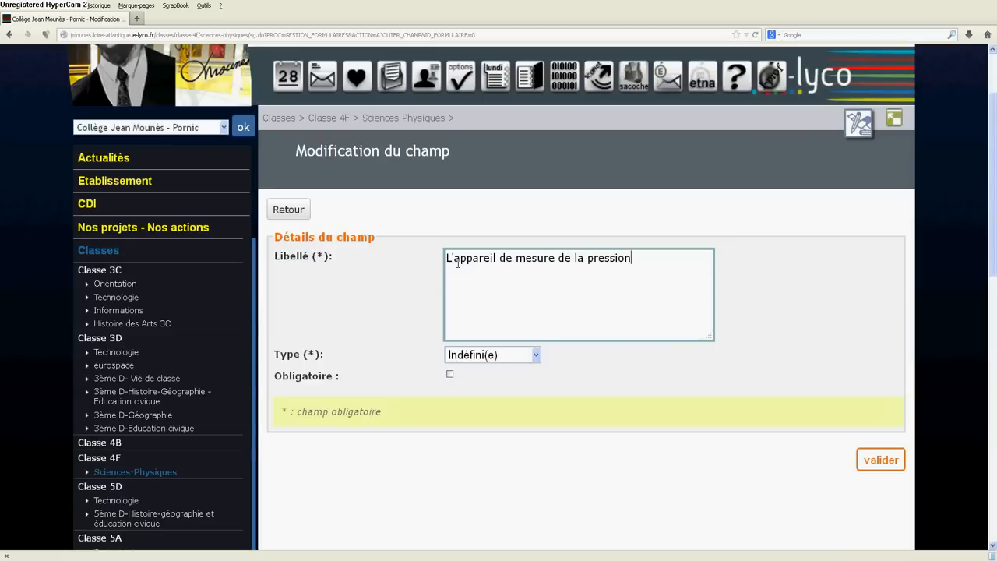
type(" atmosphérique es")
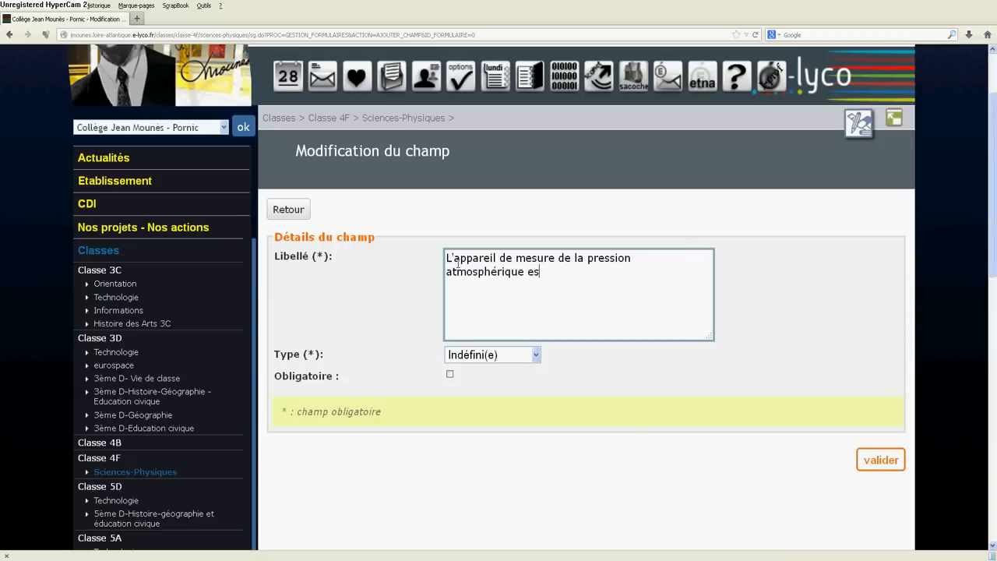
type("t :")
Step: Set the field type to Case à cocher and make the field mandatory
left_click(536, 357)
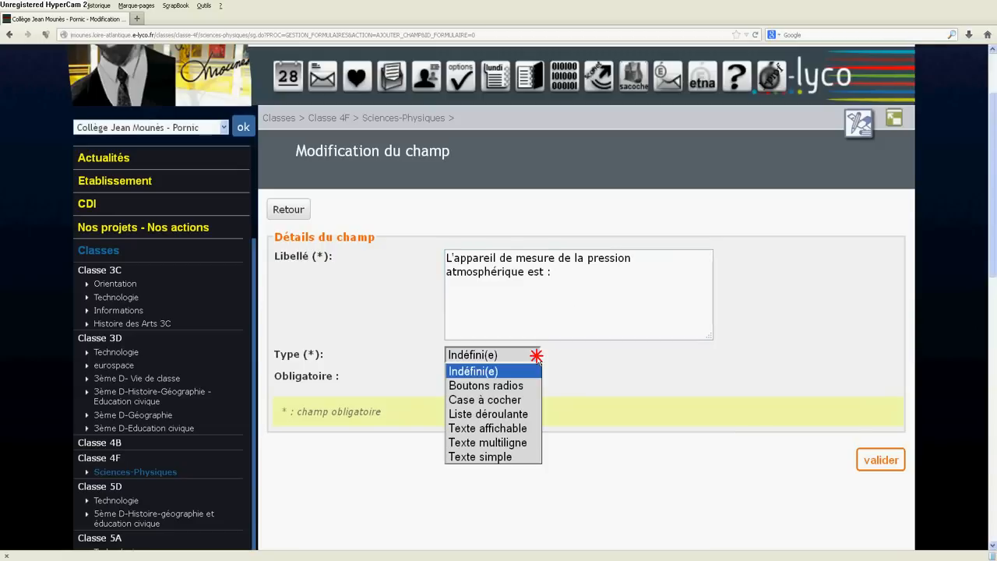
left_click(520, 400)
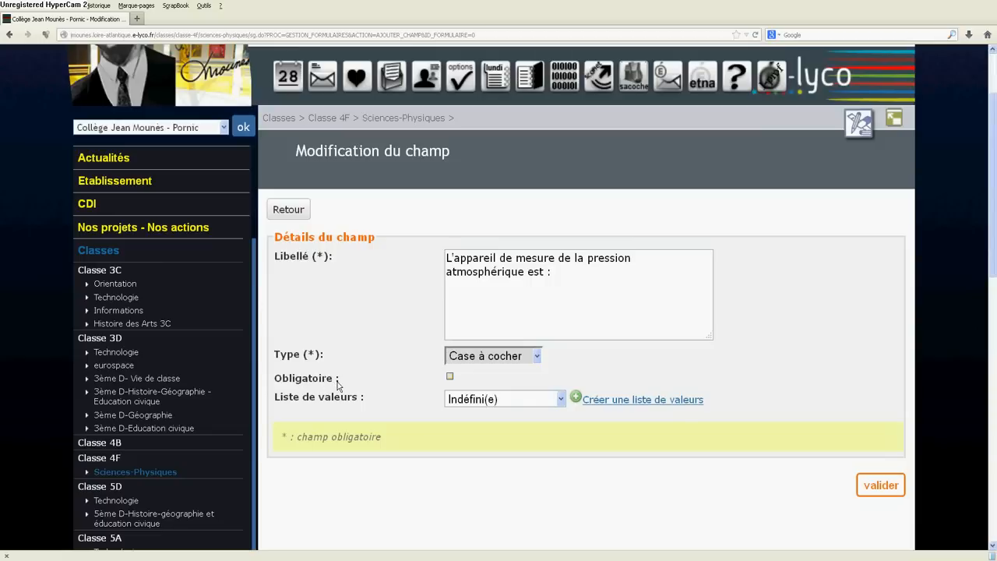
left_click(450, 377)
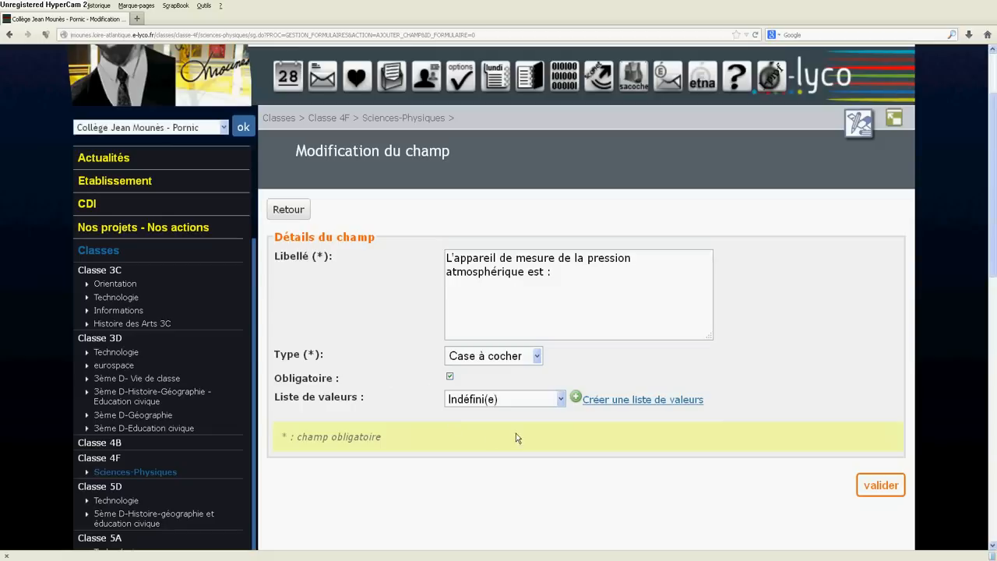
Step: Start a new value list for the field and name it "Nom de l'appareil de mesure de la pression"
left_click(561, 399)
left_click(563, 403)
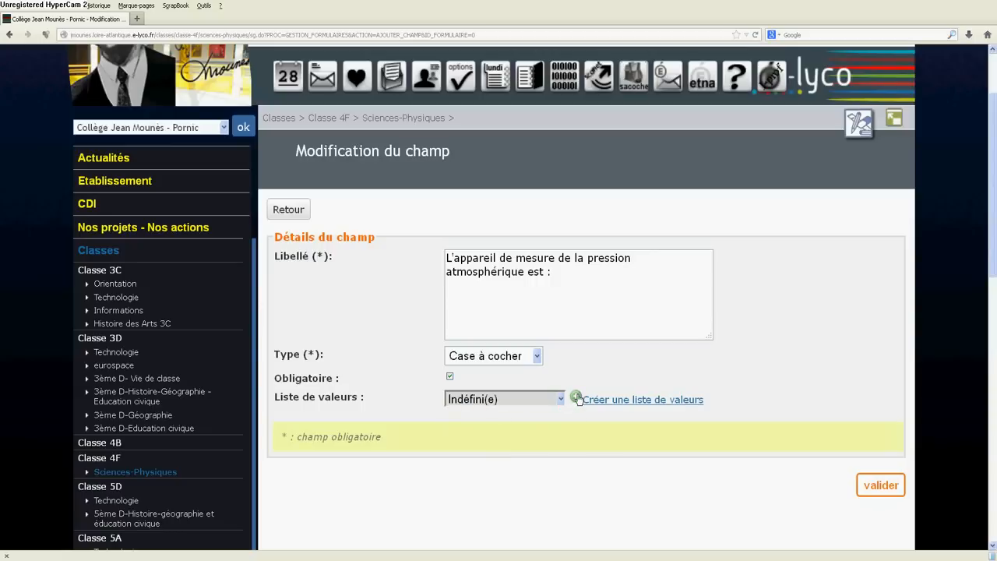
left_click(574, 399)
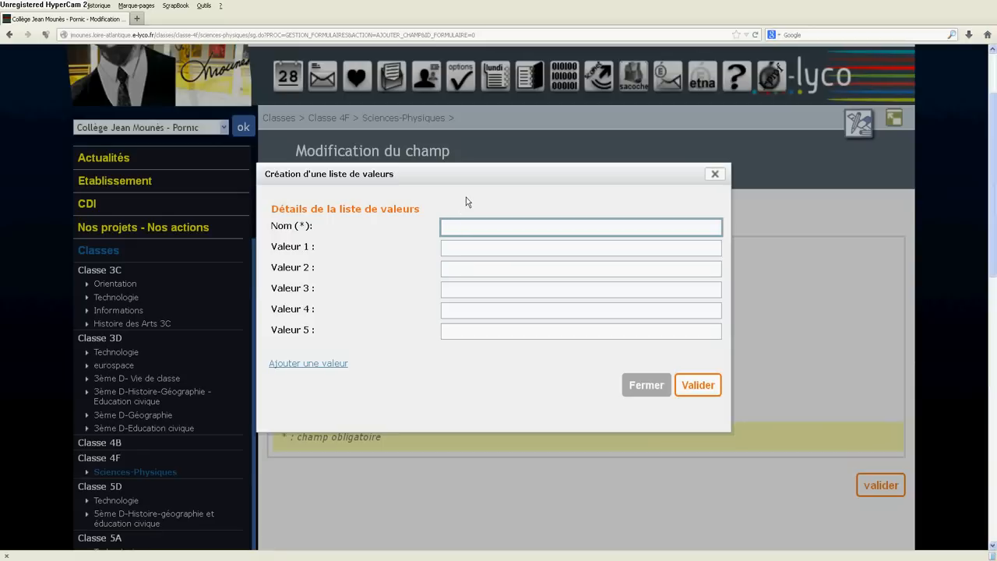
type("Nom de l'appareil de mesur")
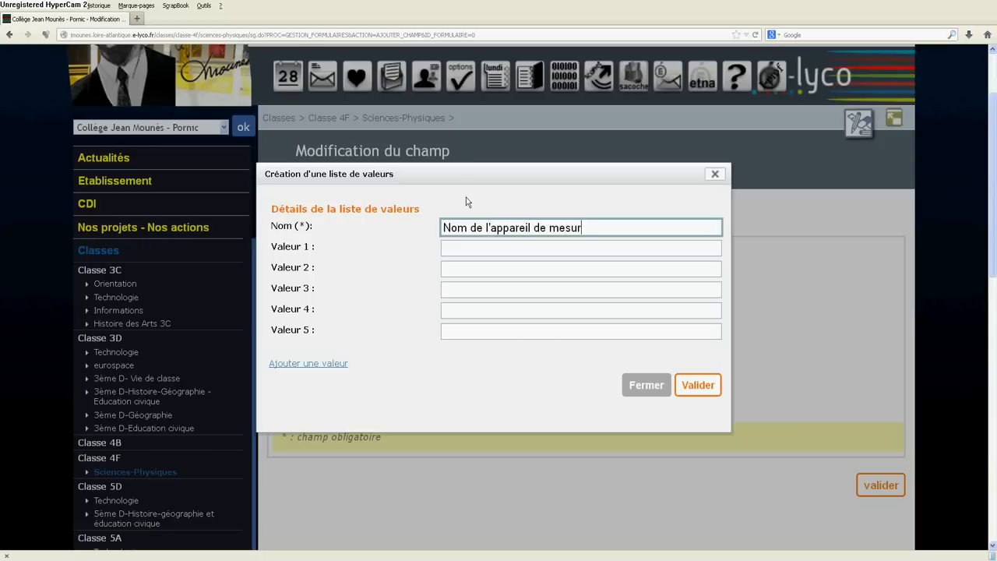
type("e de la pression")
Step: Add the values "baromètre" and "manomètre" to the value list, and save the list and the field
left_click(448, 249)
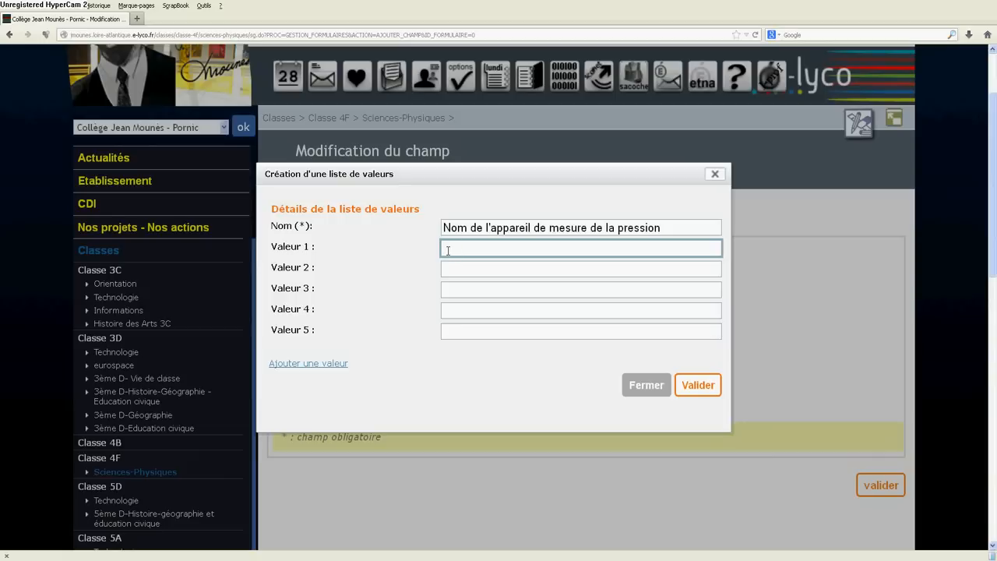
type("baromètre")
left_click(443, 267)
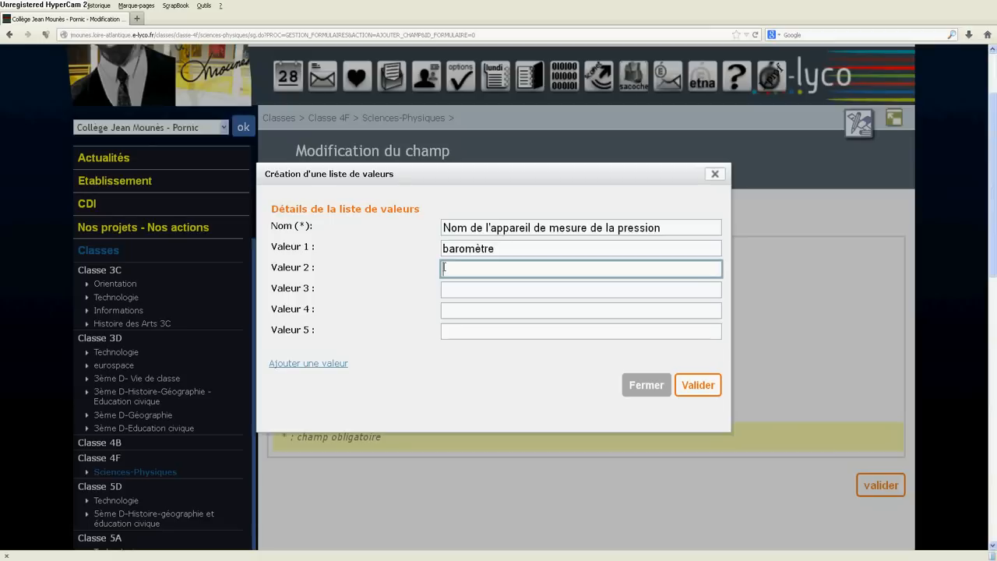
type("manomè")
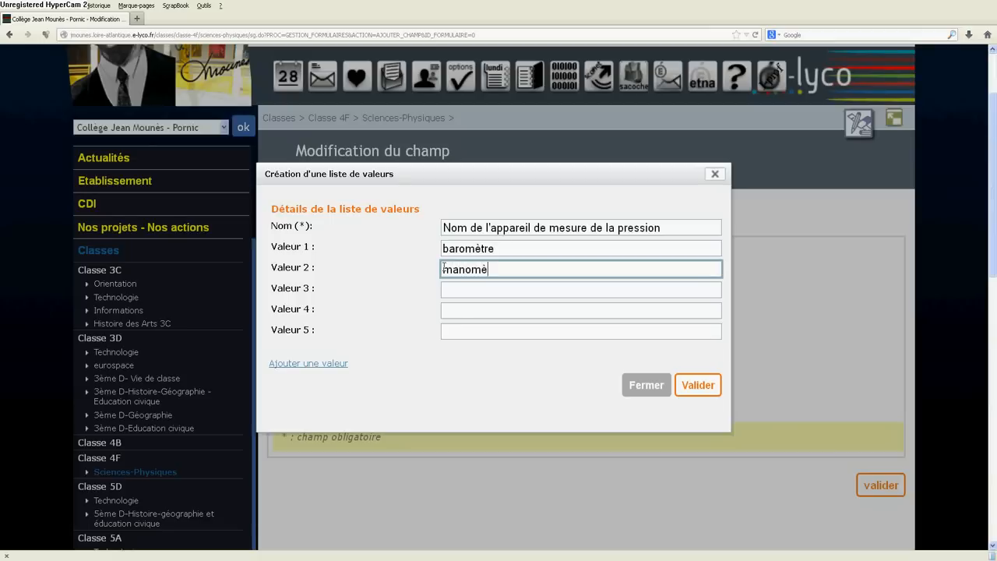
type("tre")
left_click(701, 387)
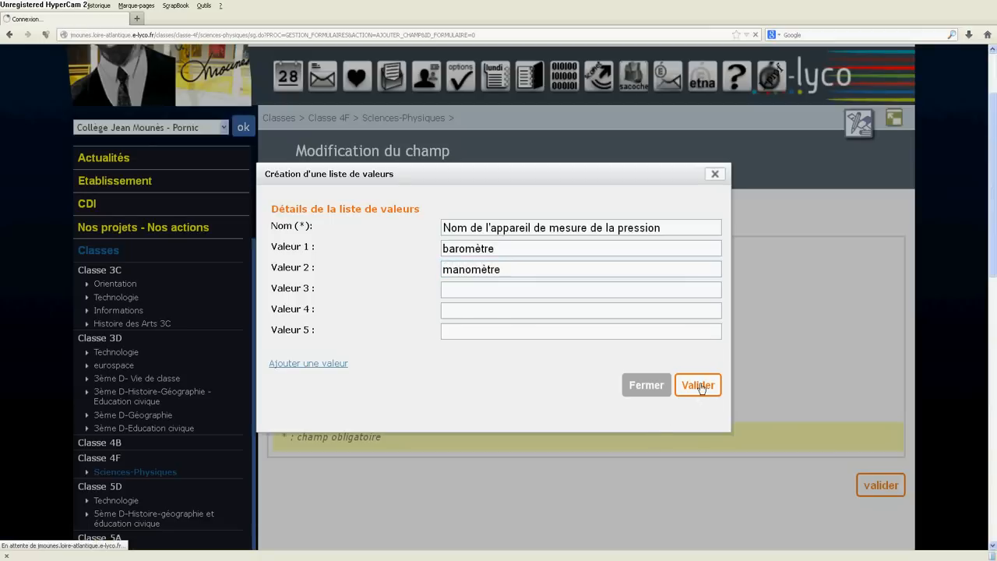
scroll(700, 383, "down", 5)
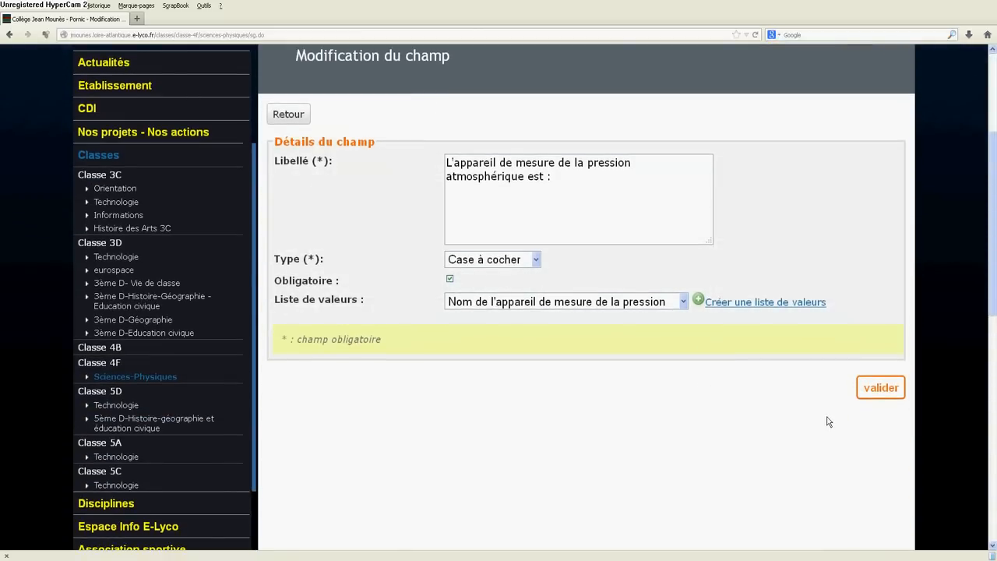
left_click(872, 388)
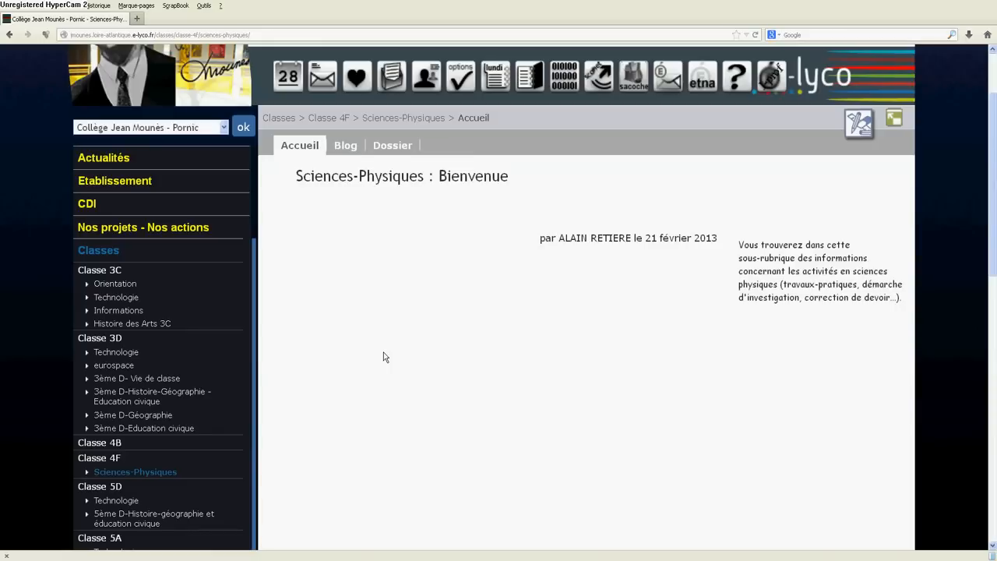
Step: Start a new article in the blog of class 4F's Sciences-Physiques section and title it "Questionnaires sur les pressions"
left_click(134, 472)
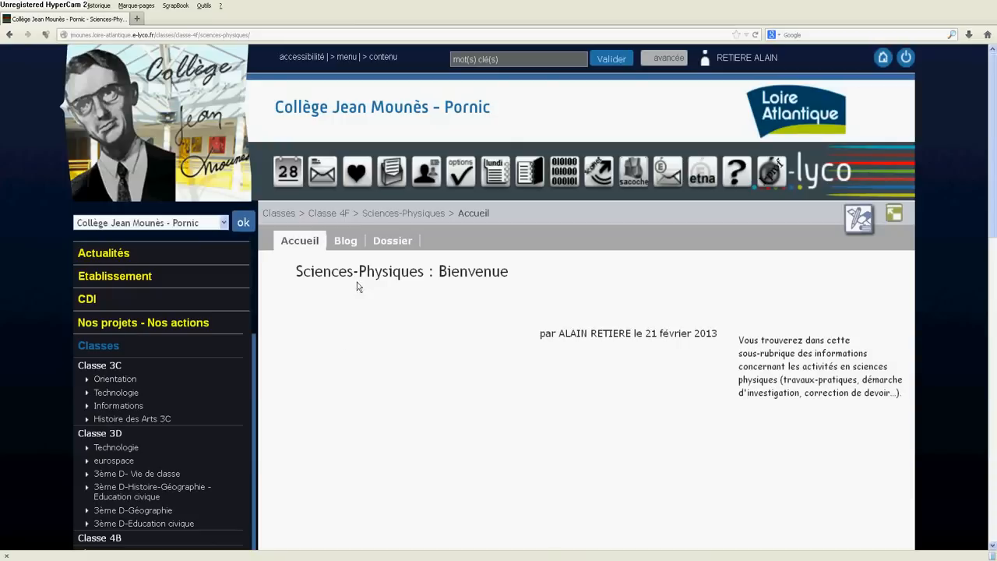
left_click(345, 241)
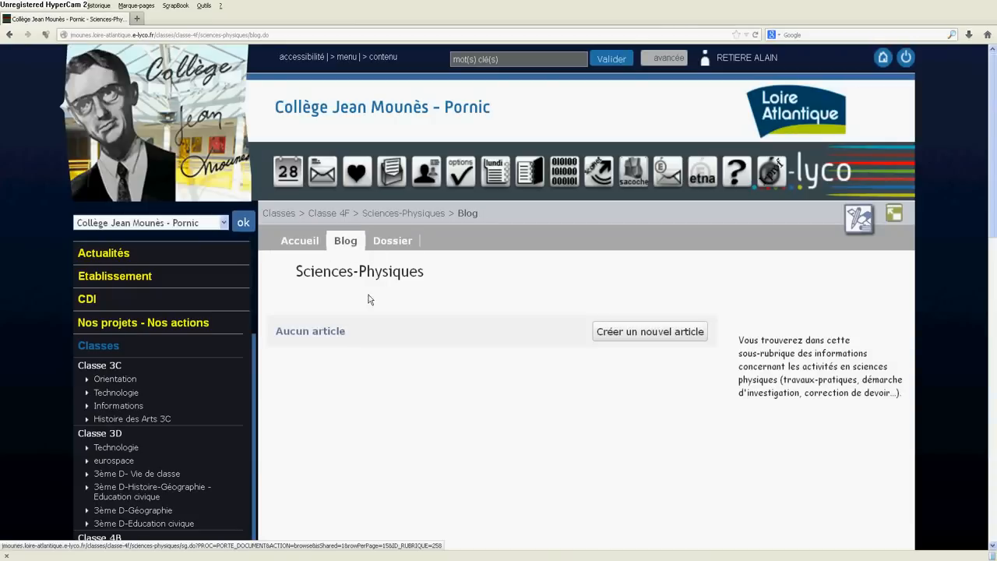
scroll(615, 408, "down", 4)
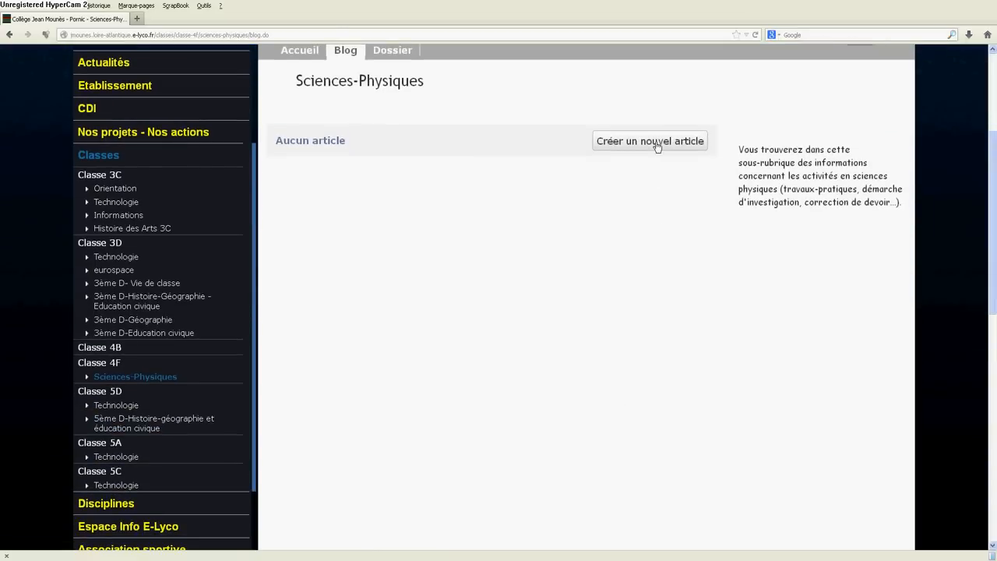
left_click(659, 146)
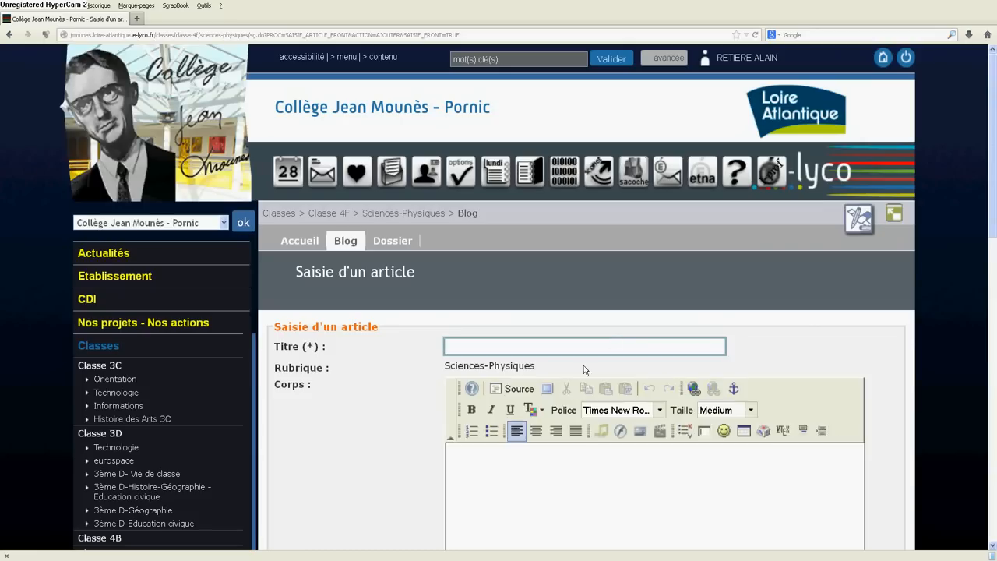
scroll(597, 381, "down", 1)
scroll(597, 381, "down", 2)
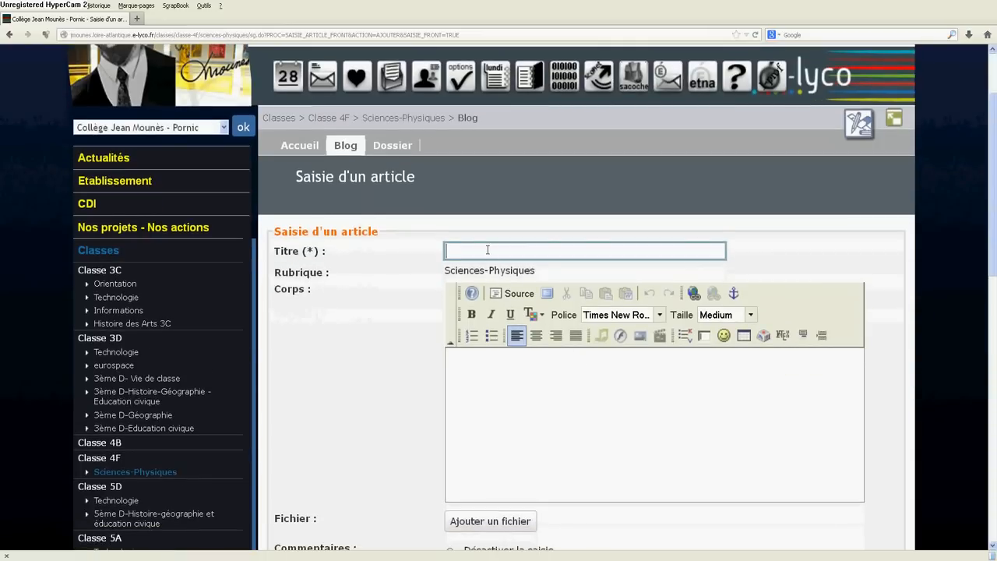
type("Questionn")
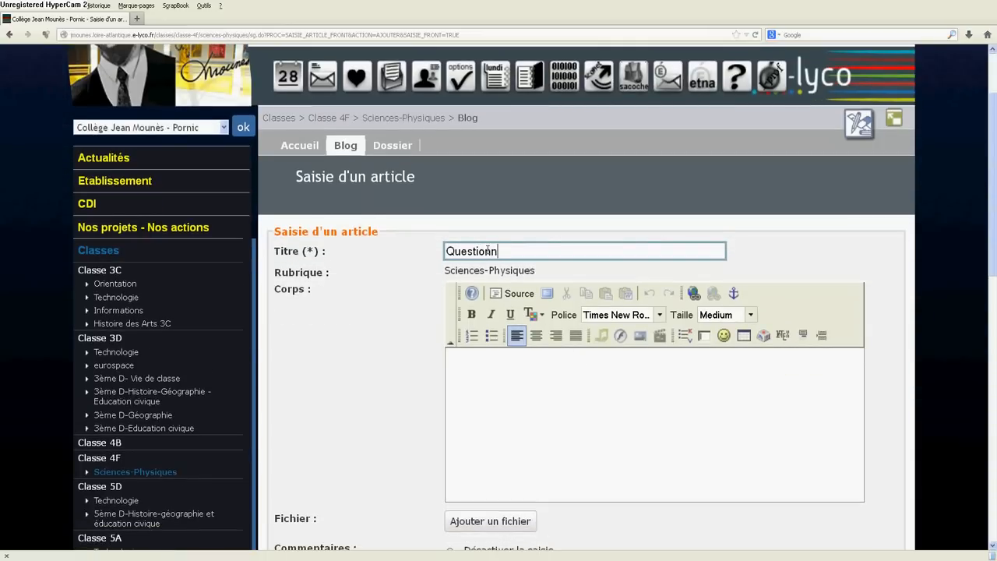
type("aires sur les pressions")
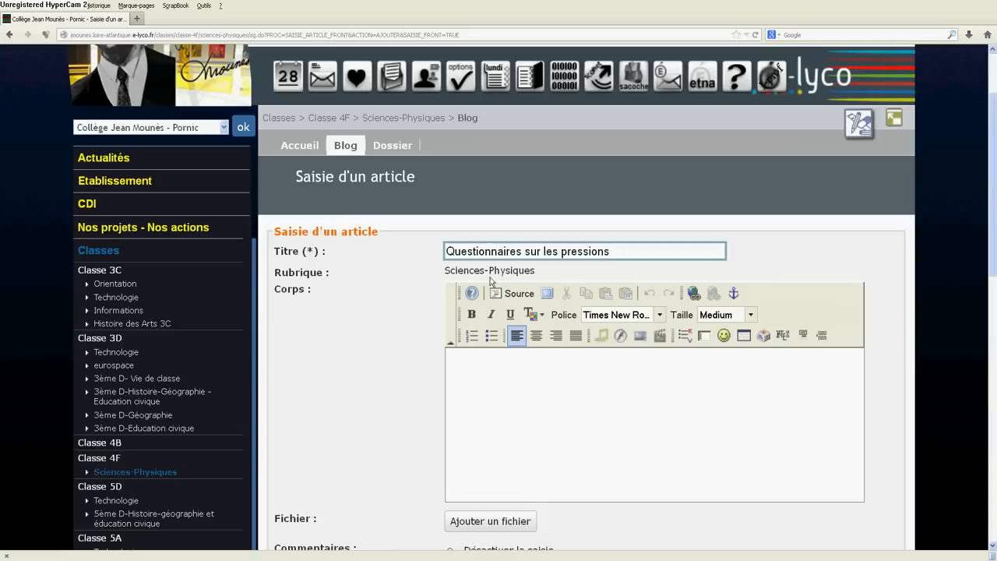
Step: Insert the form "La pression d'un gaz" into the article's body and save the article
left_click(704, 336)
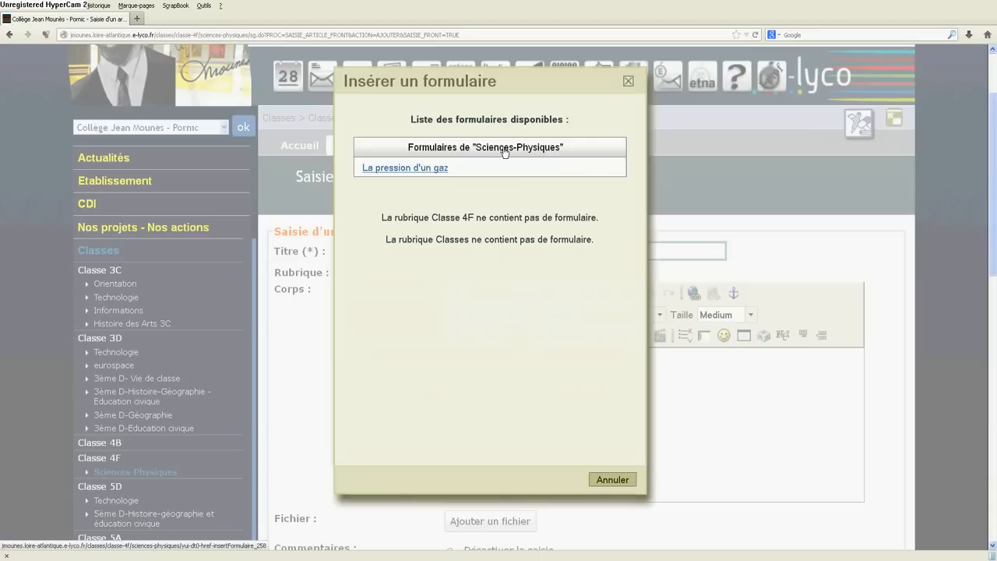
left_click(410, 168)
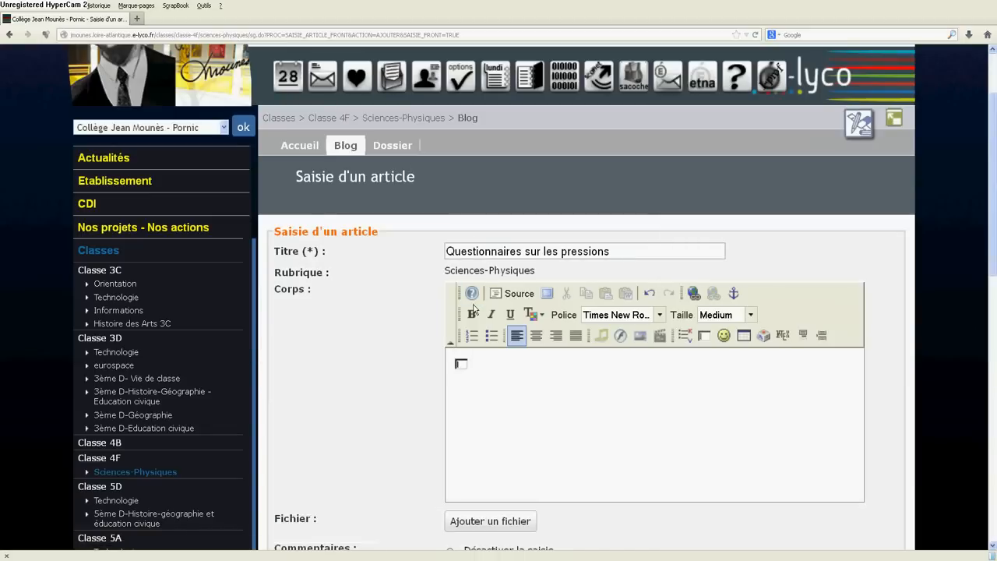
scroll(474, 308, "down", 5)
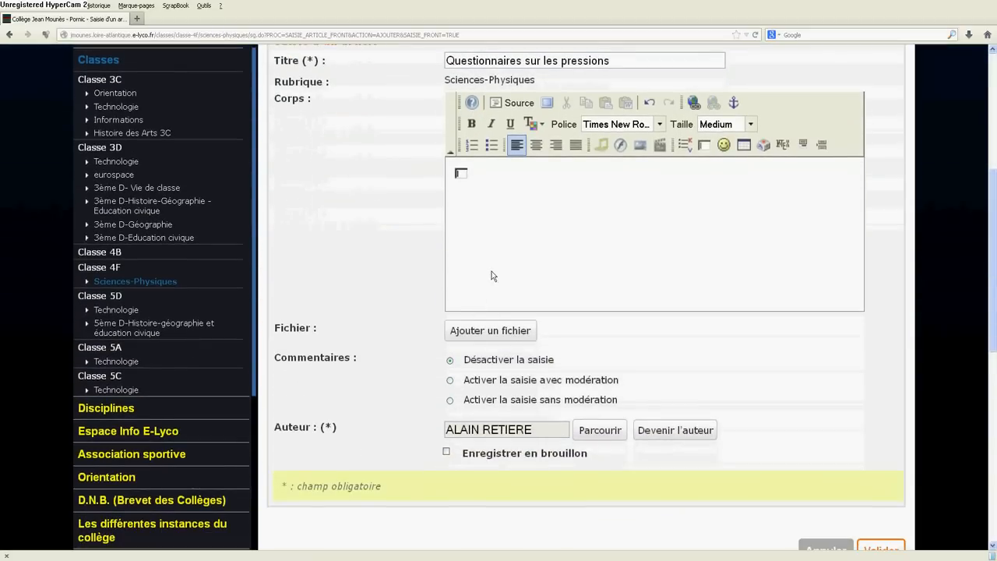
scroll(636, 249, "down", 3)
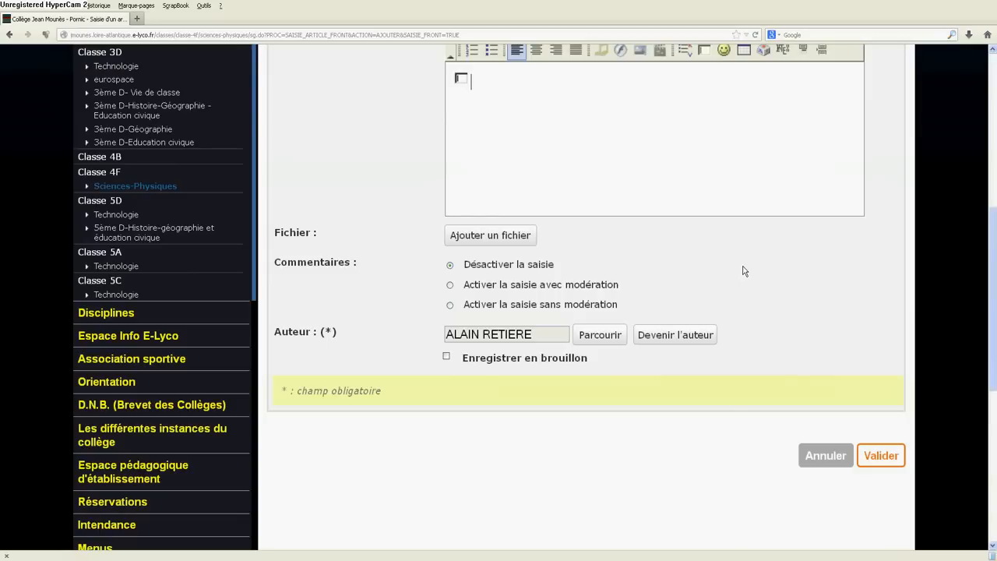
left_click(884, 458)
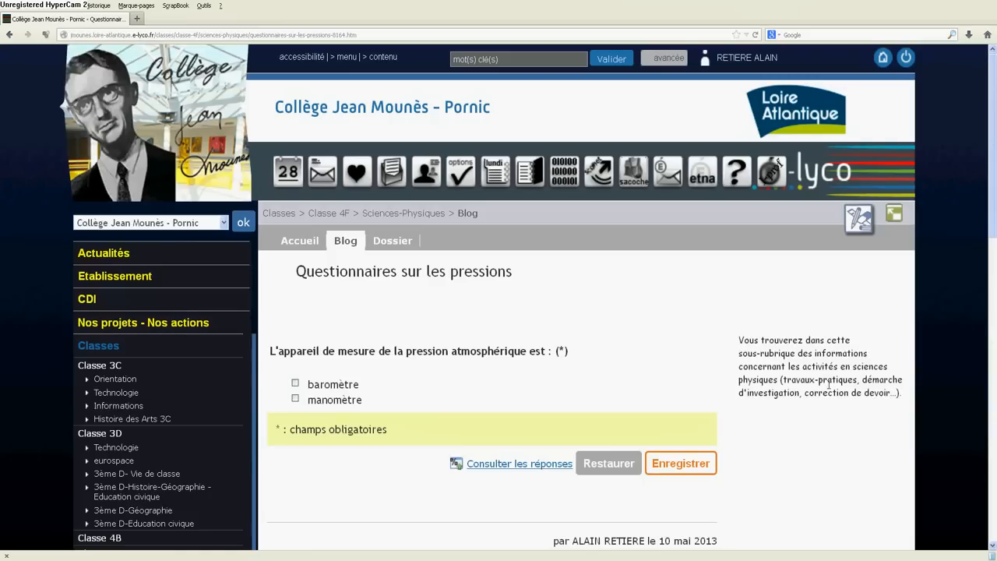
Step: Correct the article's title to "Questionnaire sur les pressions" and save the article
scroll(632, 329, "down", 5)
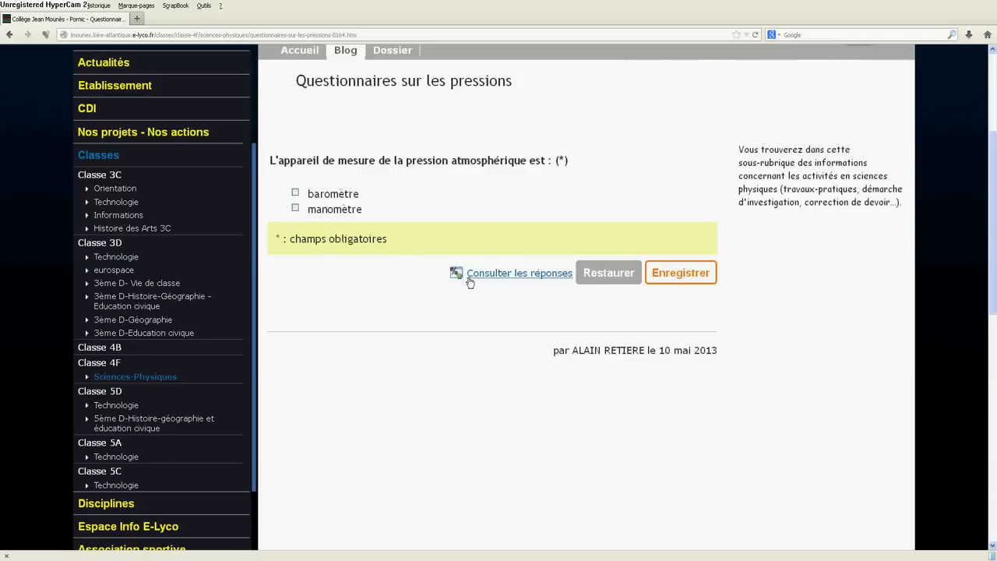
scroll(666, 283, "up", 2)
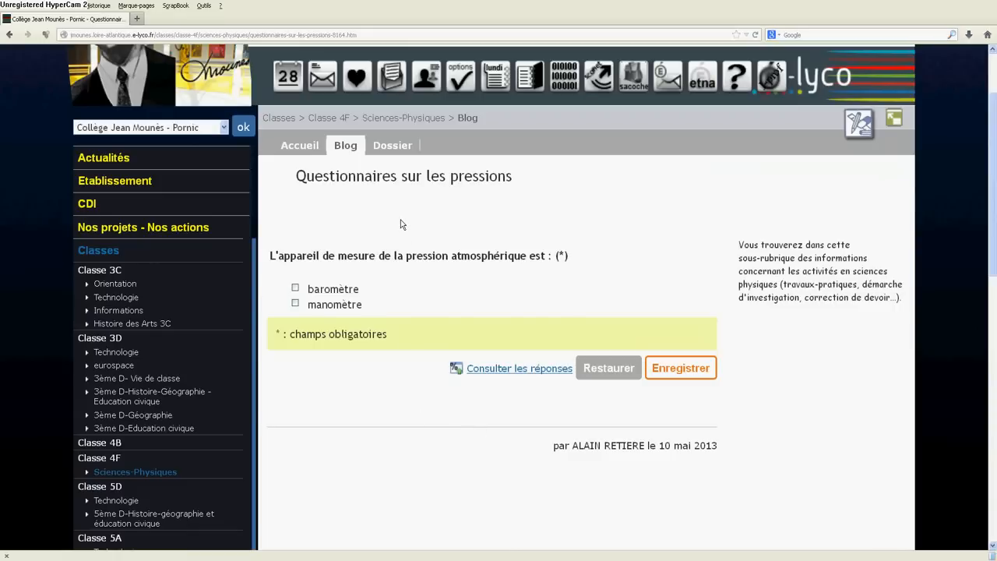
left_click(860, 123)
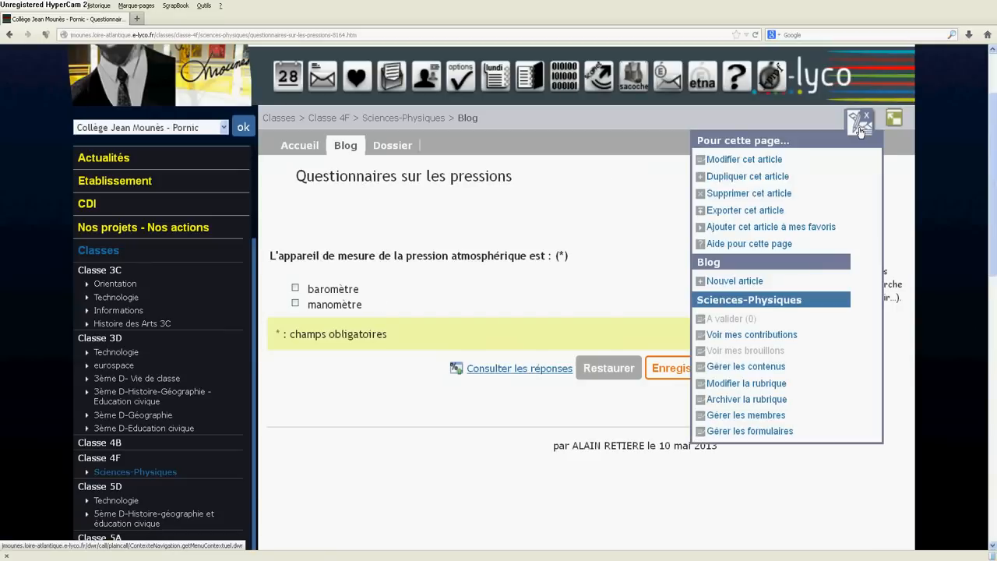
left_click(767, 159)
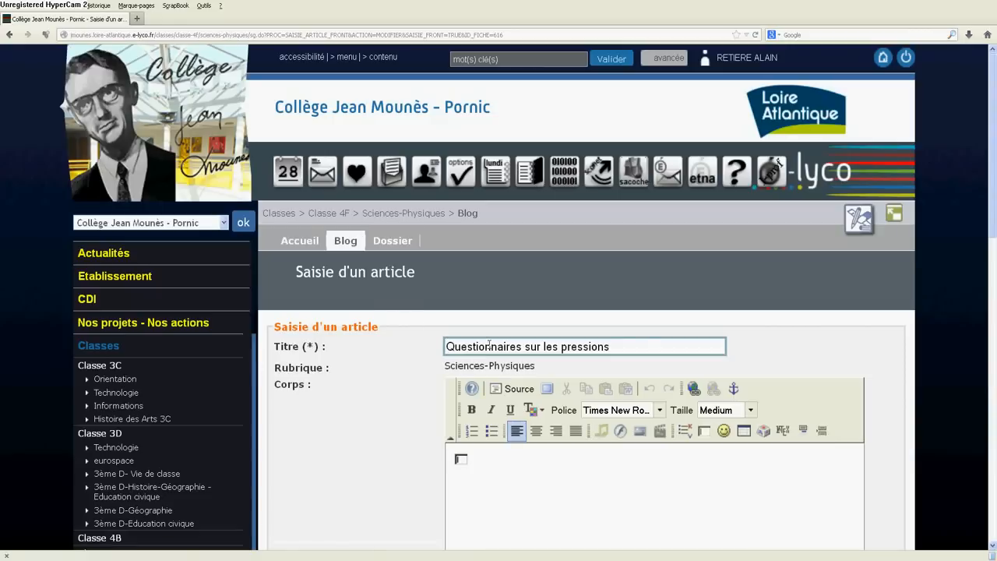
left_click(522, 346)
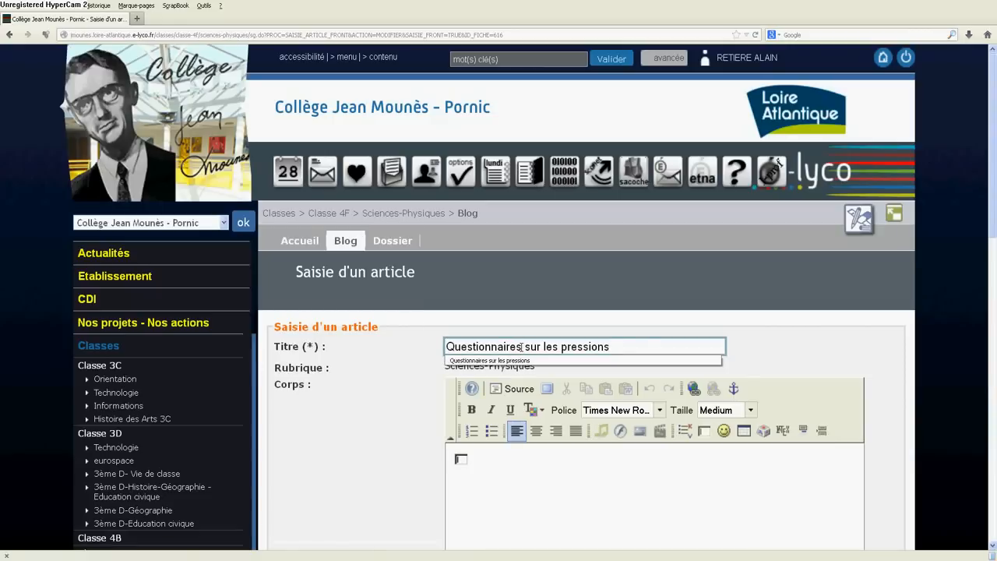
key("BackSpace")
scroll(572, 335, "down", 5)
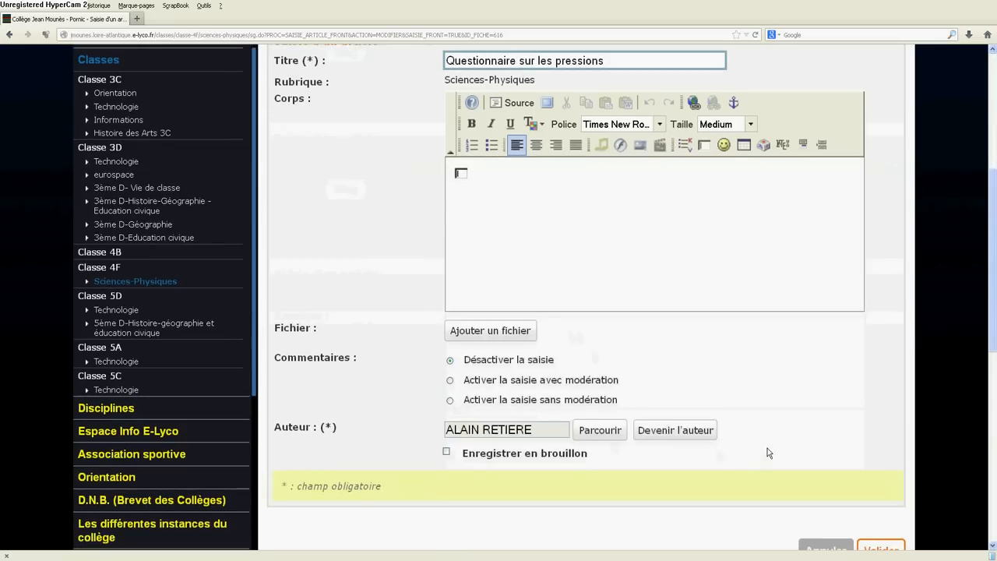
scroll(767, 448, "down", 3)
left_click(882, 362)
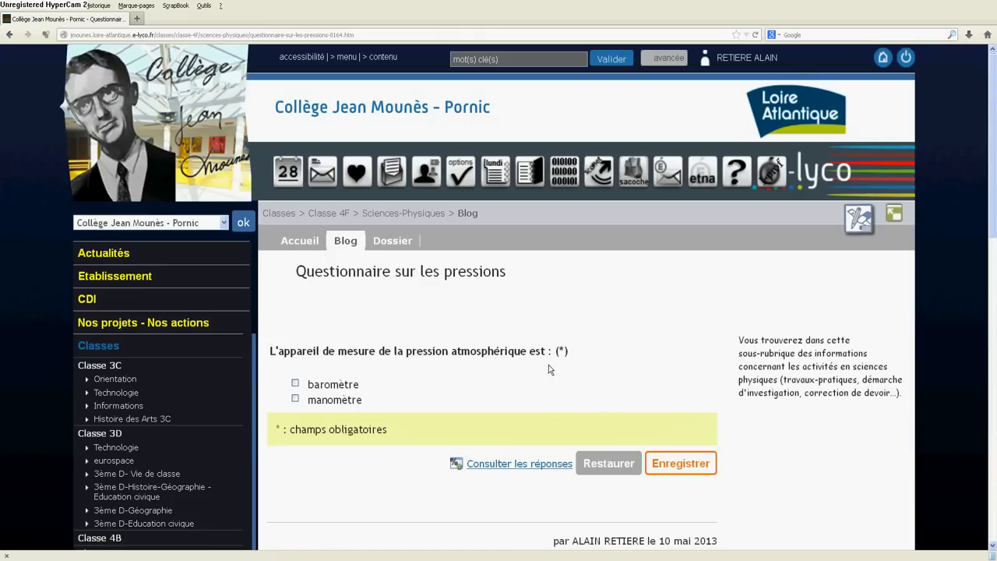
Step: Go to the Sciences-Physiques form management and open the form "La pression d'un gaz" for modification
left_click(857, 221)
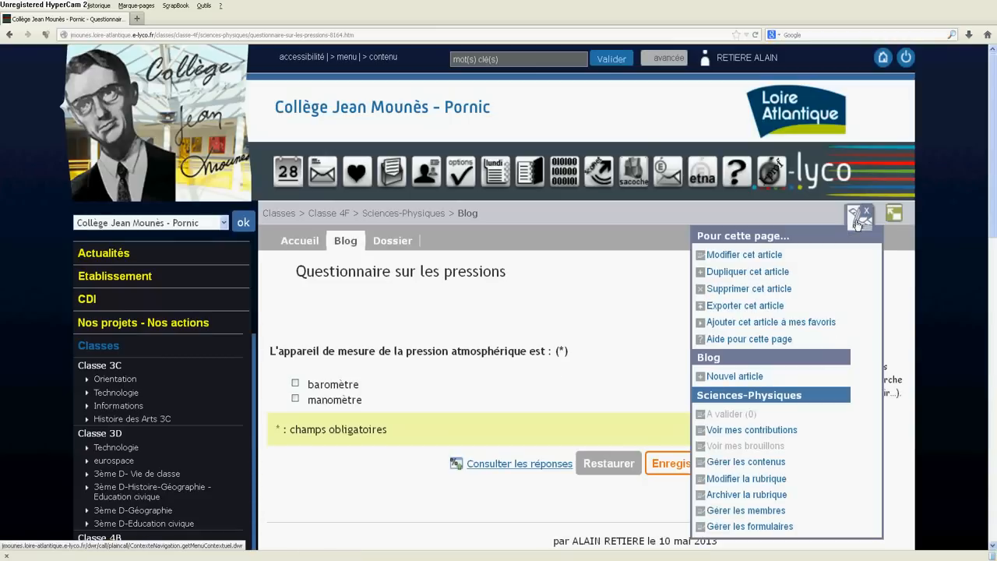
left_click(769, 528)
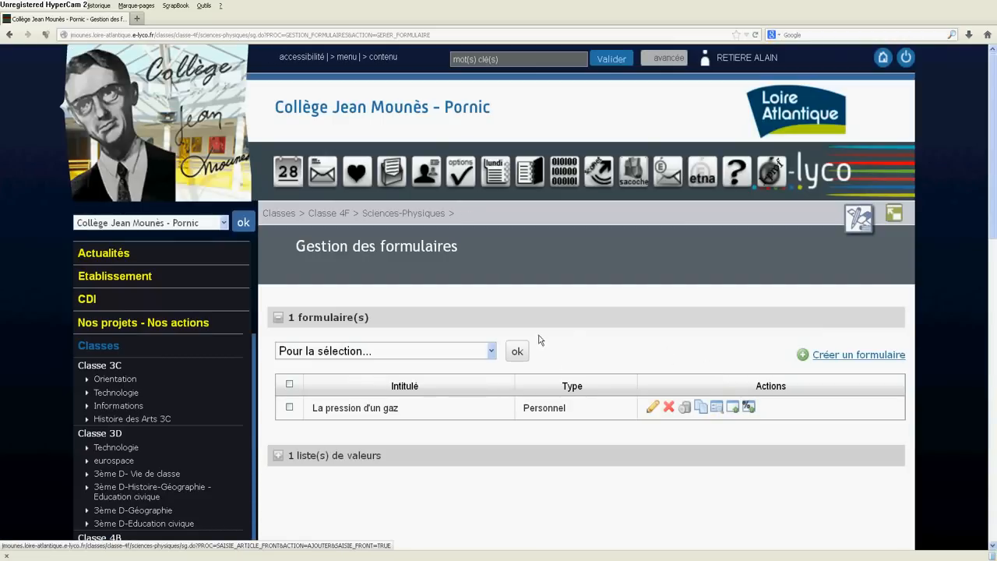
scroll(569, 324, "down", 3)
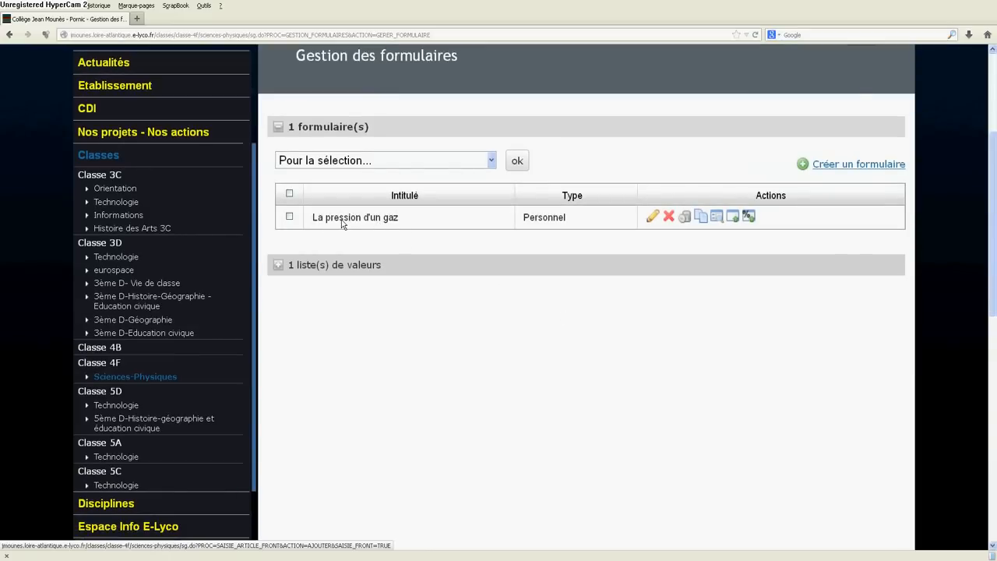
left_click(652, 217)
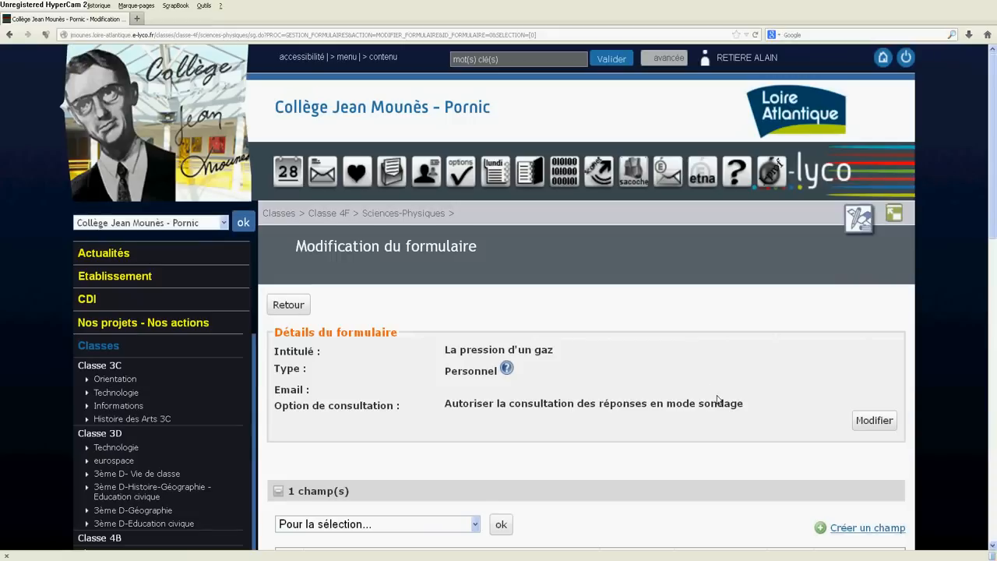
Step: Create another field in the form with the label "La pression atmosphérique se mesure en hectopascal :"
scroll(717, 395, "down", 4)
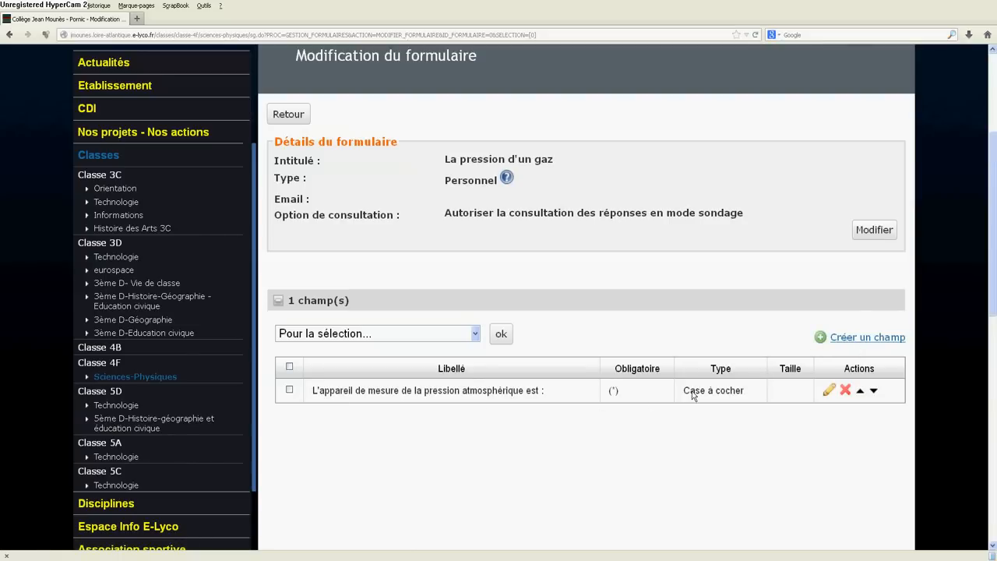
left_click(824, 338)
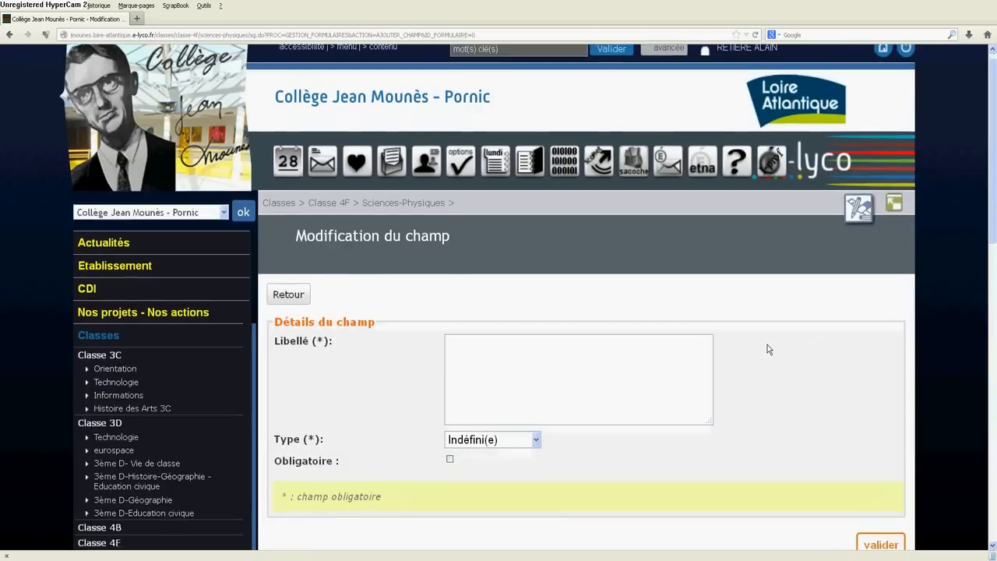
scroll(767, 349, "down", 2)
left_click(487, 280)
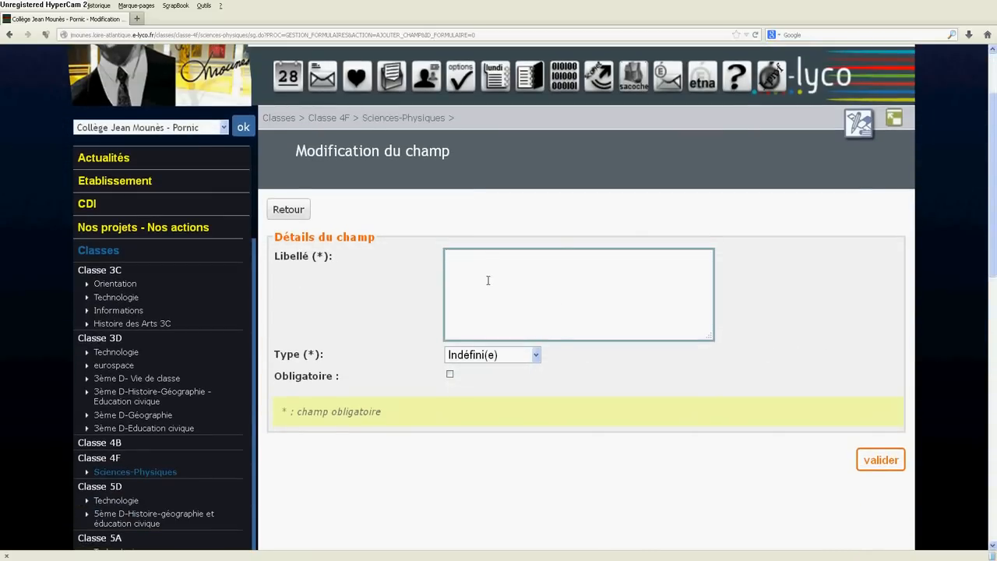
type("La pression atmosphéri")
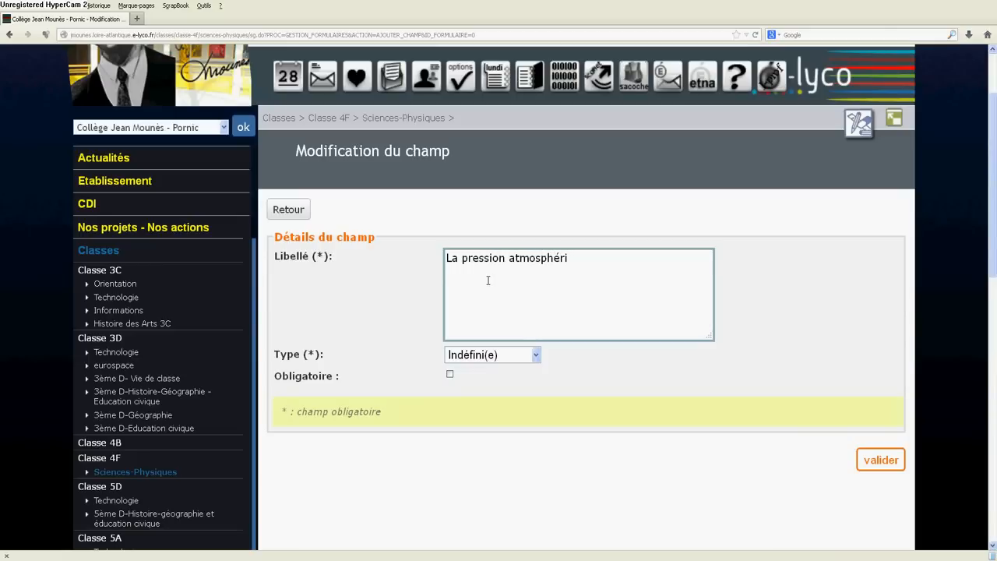
type("que se mesure en hectop")
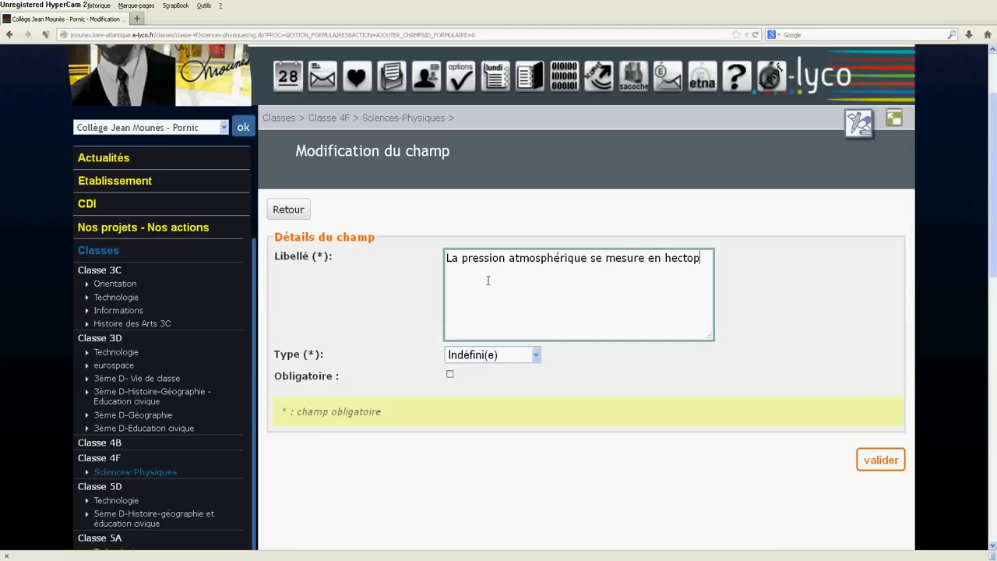
type("ascal :")
Step: Set the field's type to Boutons radios and start a new value list named "Réponse oui ou non"
left_click(535, 355)
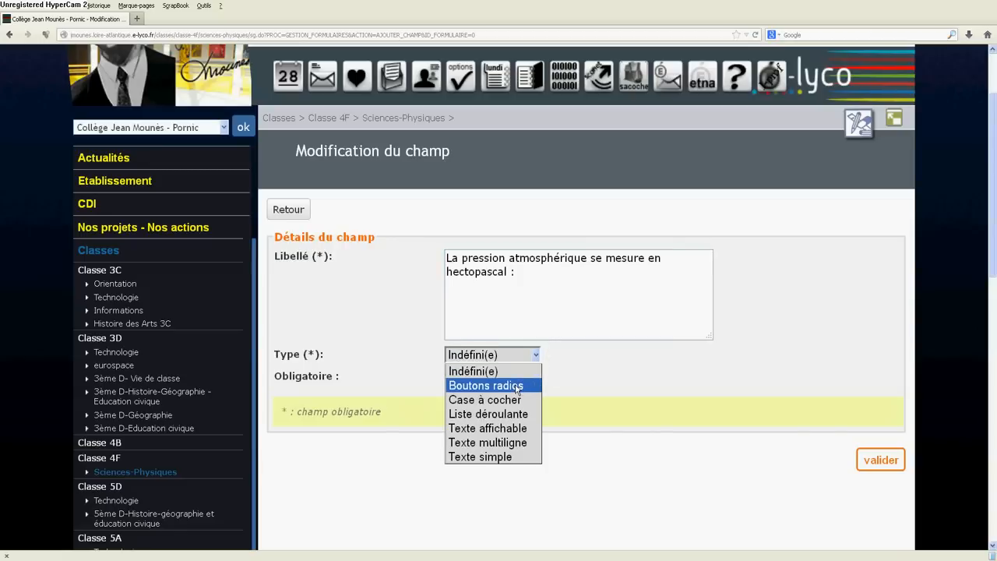
left_click(518, 386)
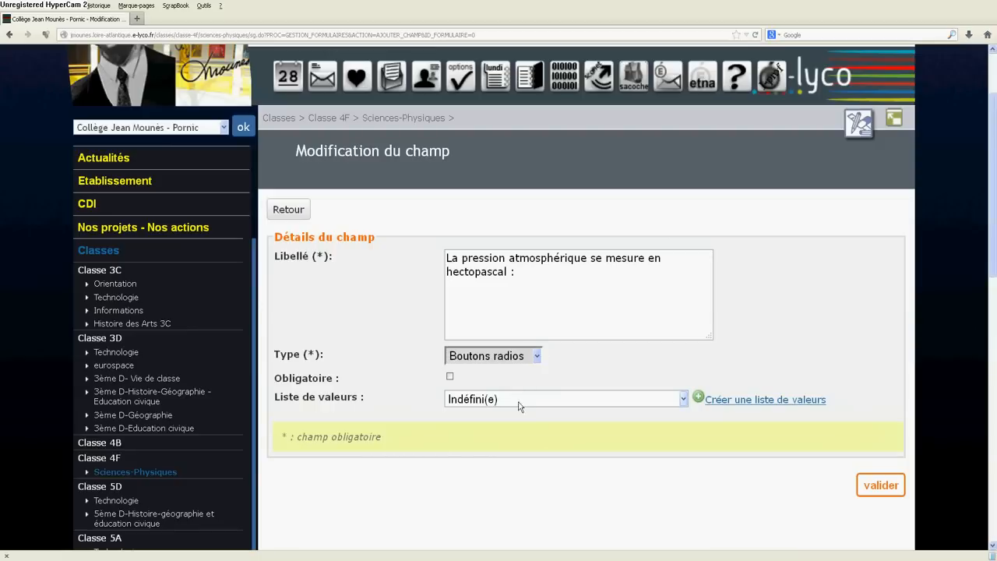
left_click(698, 399)
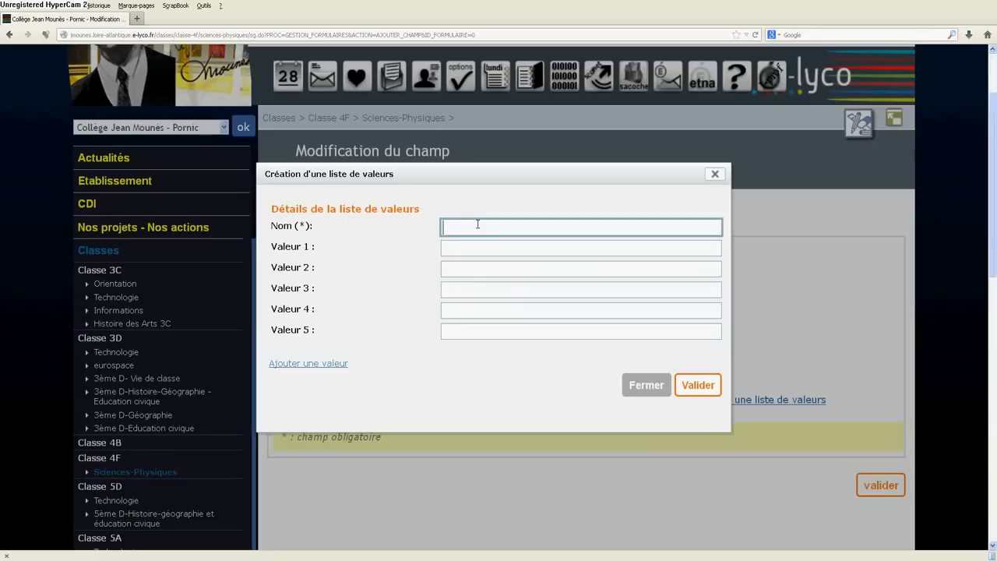
type("Réponse oui ou non")
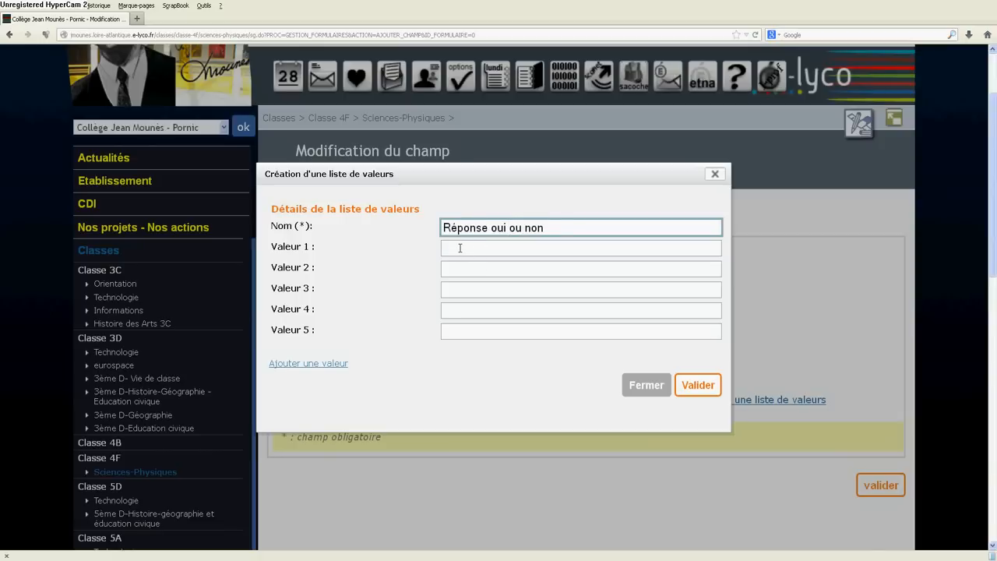
Step: Enter "oui" and "non" as the list's first two values and validate both the list and the field
left_click(460, 248)
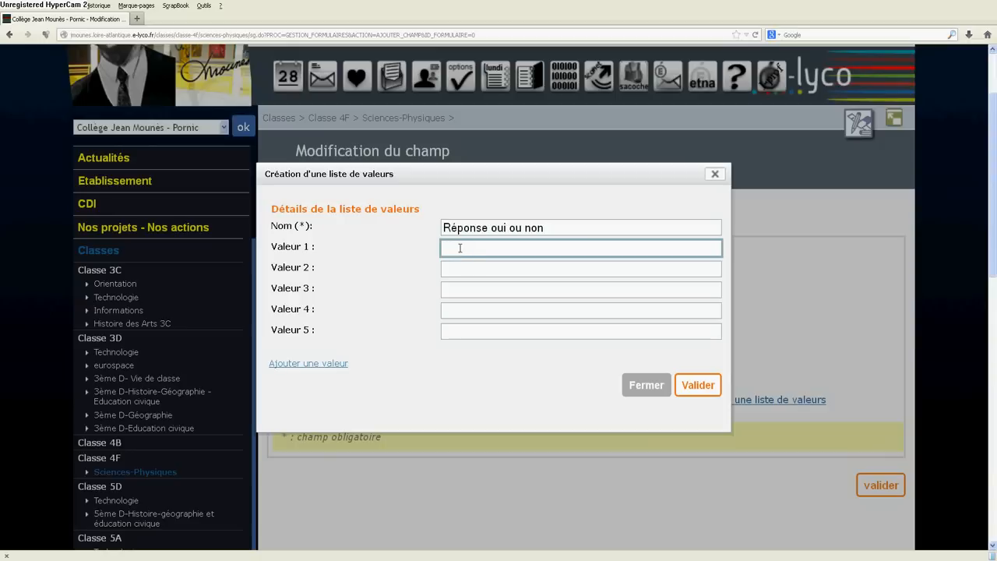
type("oui")
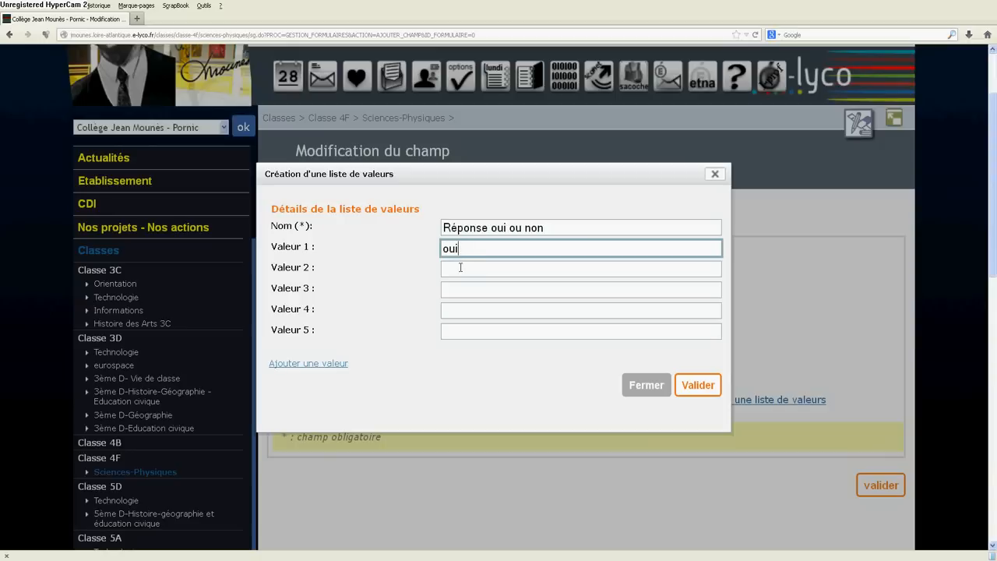
left_click(460, 267)
type("non")
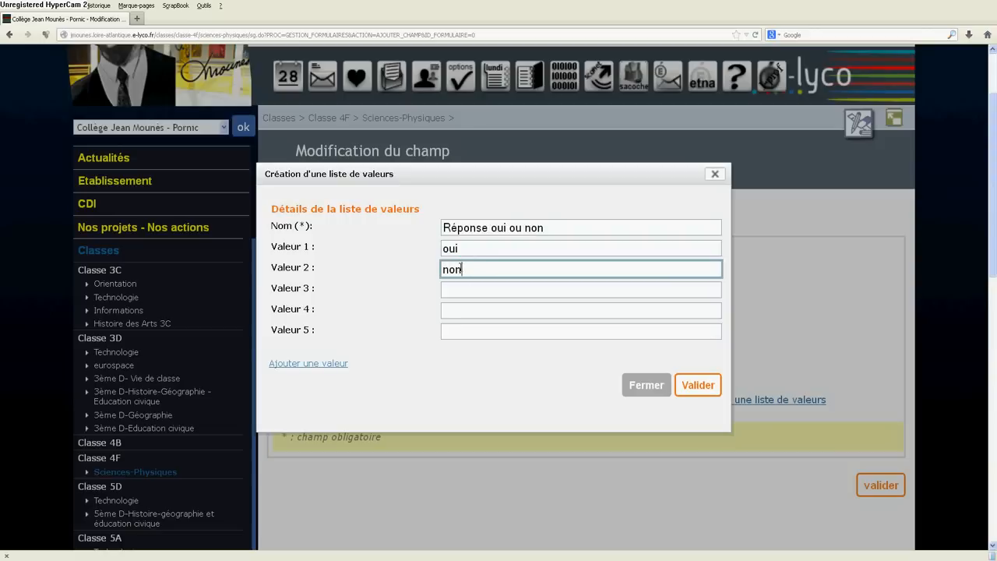
left_click(708, 387)
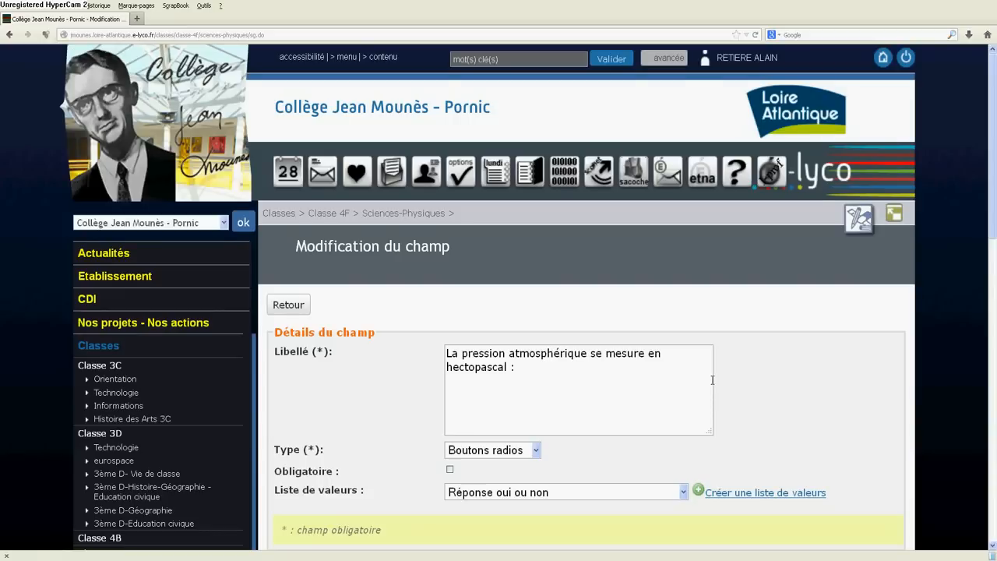
scroll(713, 384, "down", 2)
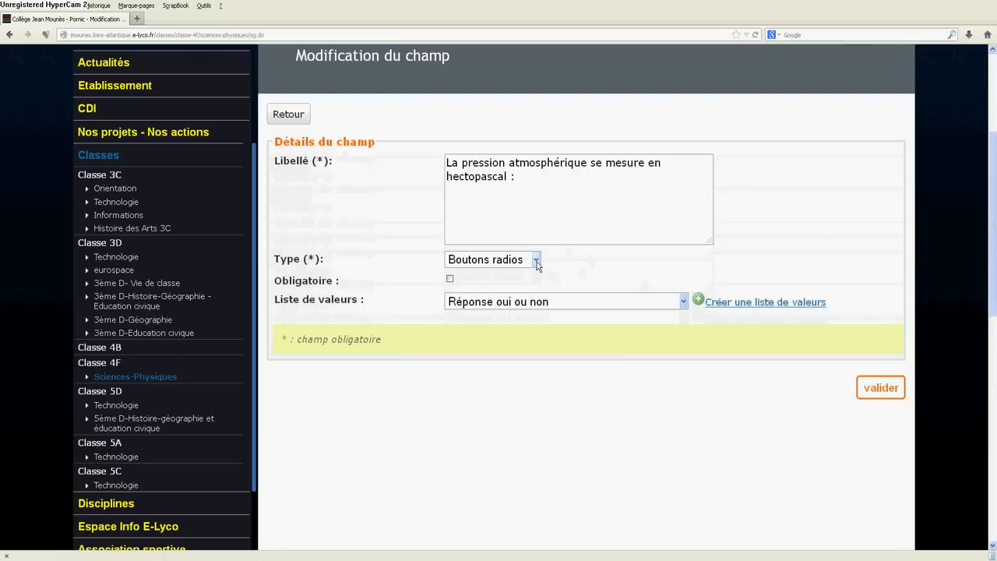
left_click(878, 389)
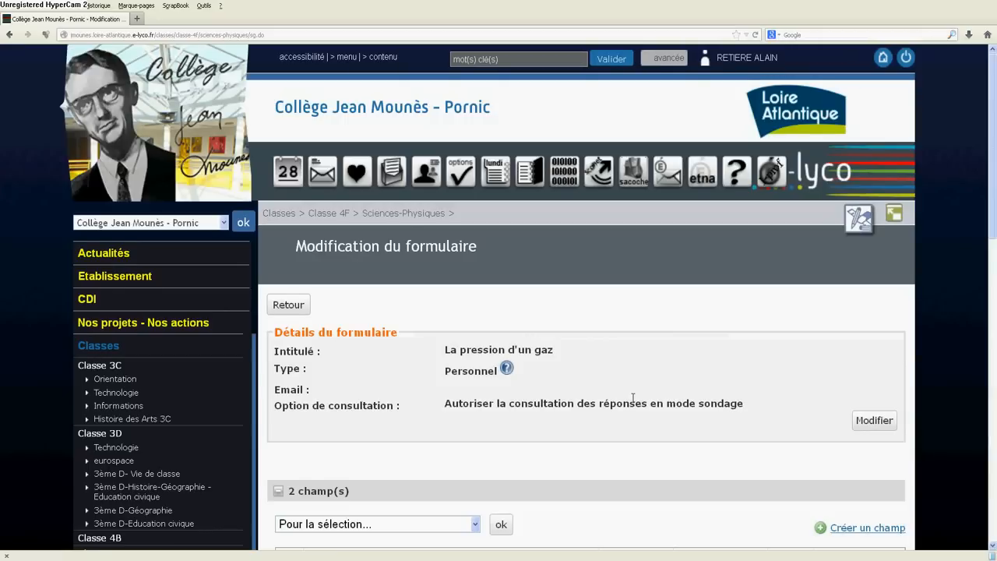
Step: Open the article "Questionnaire sur les pressions" in the blog of class 4F's Sciences-Physiques section
scroll(633, 398, "down", 3)
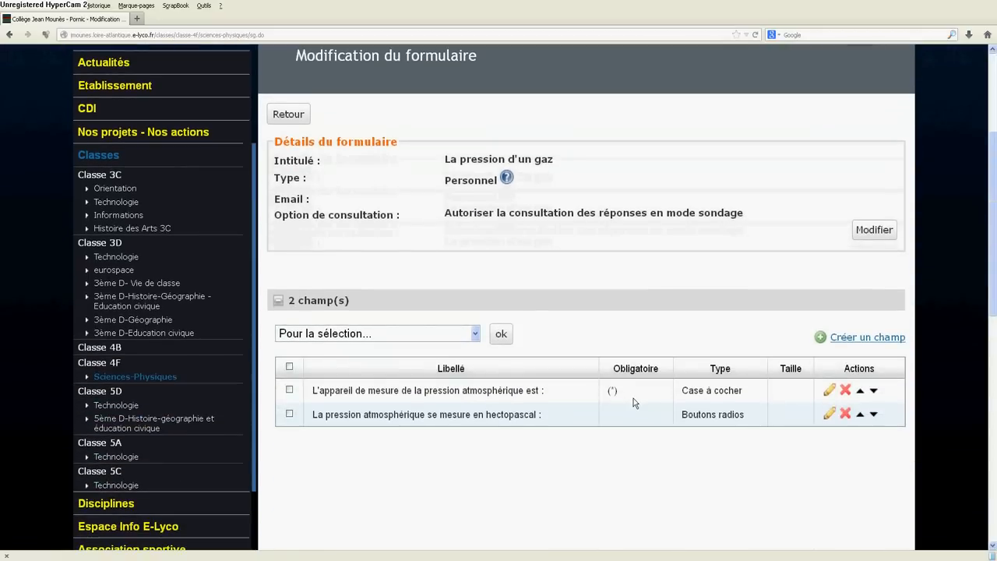
scroll(231, 419, "down", 3)
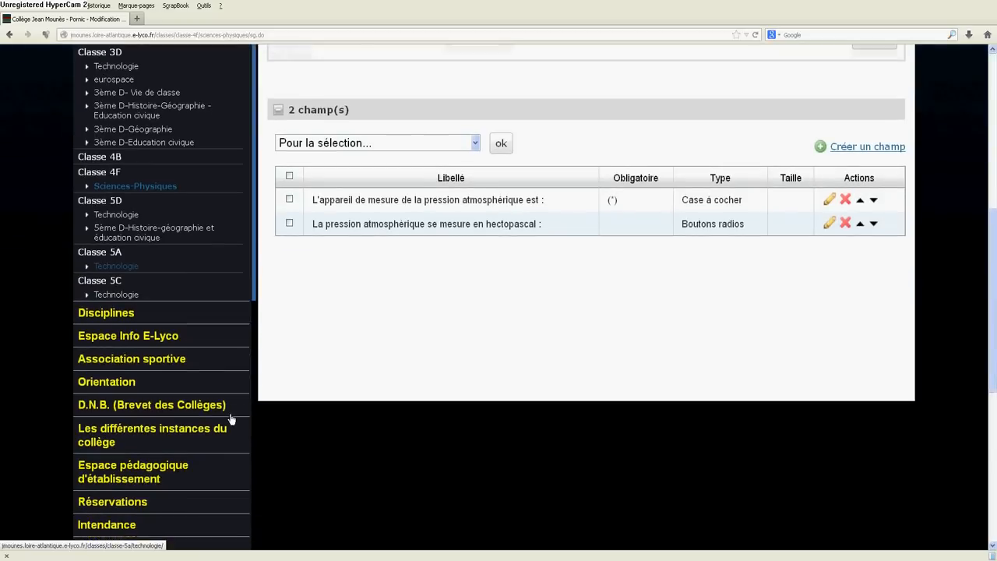
scroll(142, 249, "up", 2)
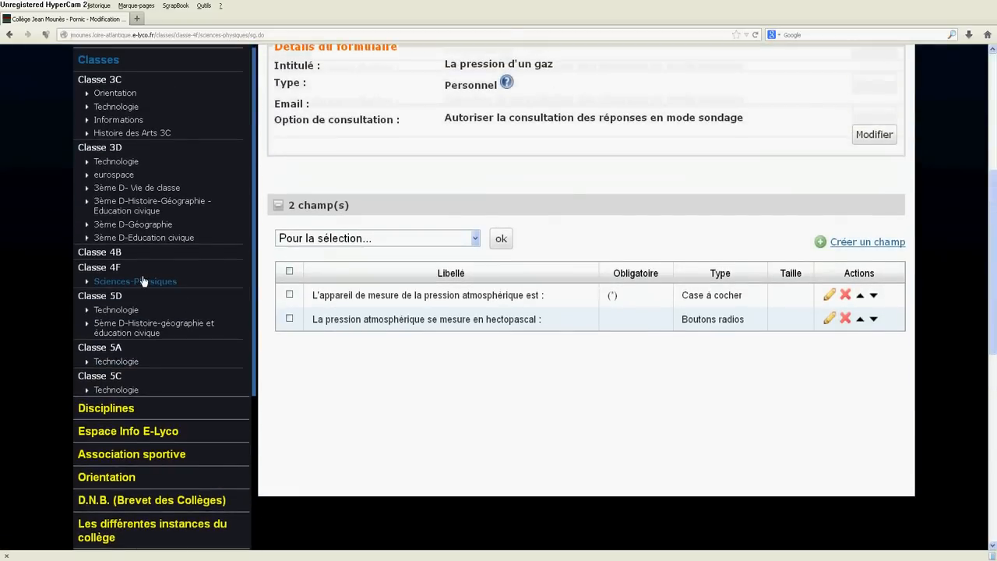
left_click(144, 281)
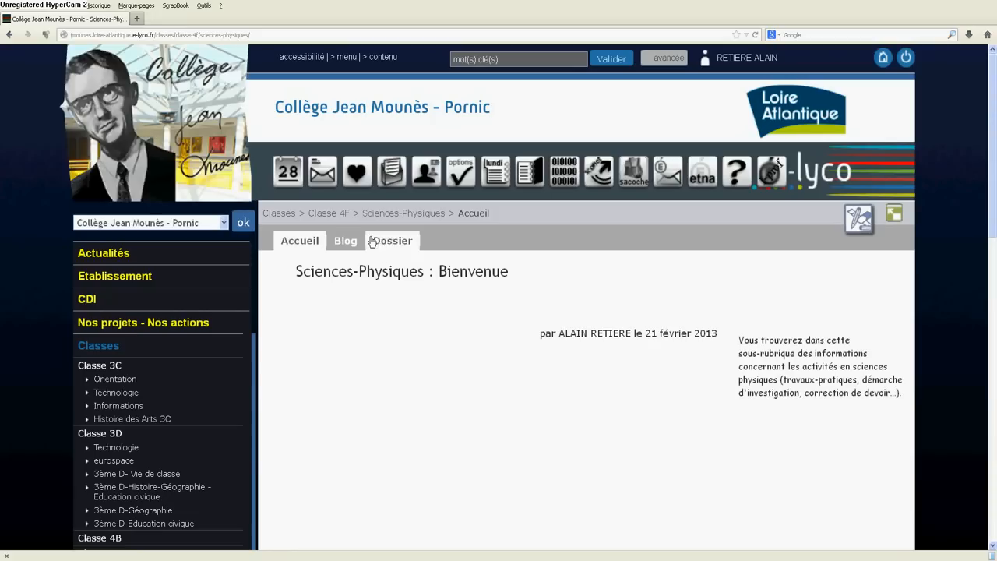
left_click(346, 240)
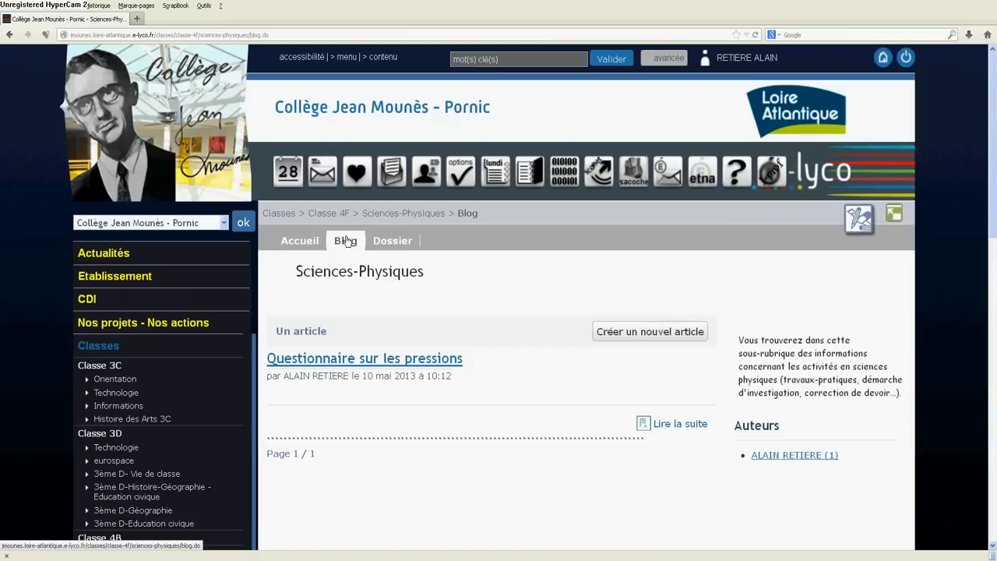
left_click(409, 360)
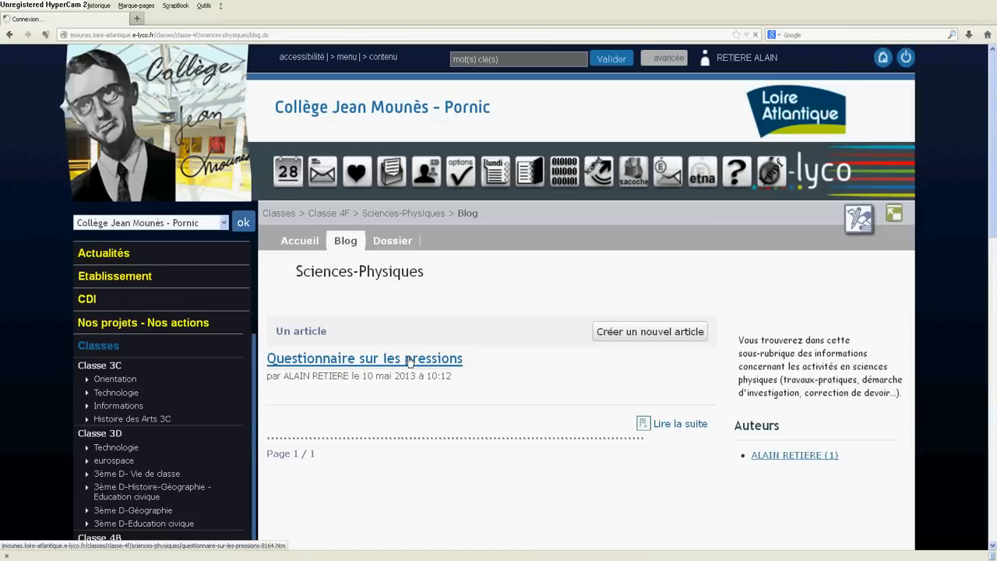
scroll(412, 350, "down", 2)
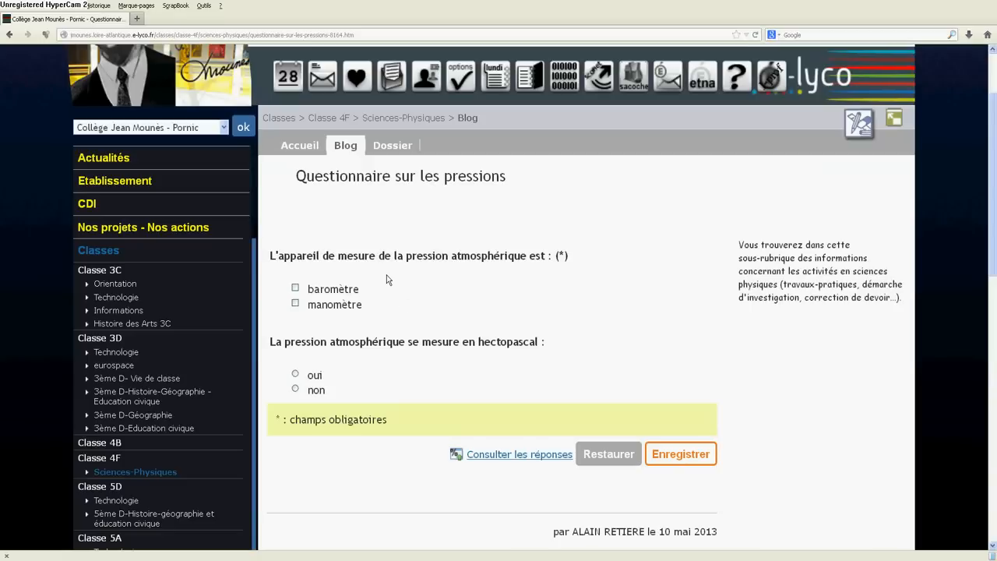
Step: Try out the baromètre and manomètre checkboxes and the oui/non choice in the published questionnaire
left_click(295, 288)
left_click(294, 302)
left_click(295, 302)
left_click(297, 288)
left_click(295, 388)
left_click(295, 374)
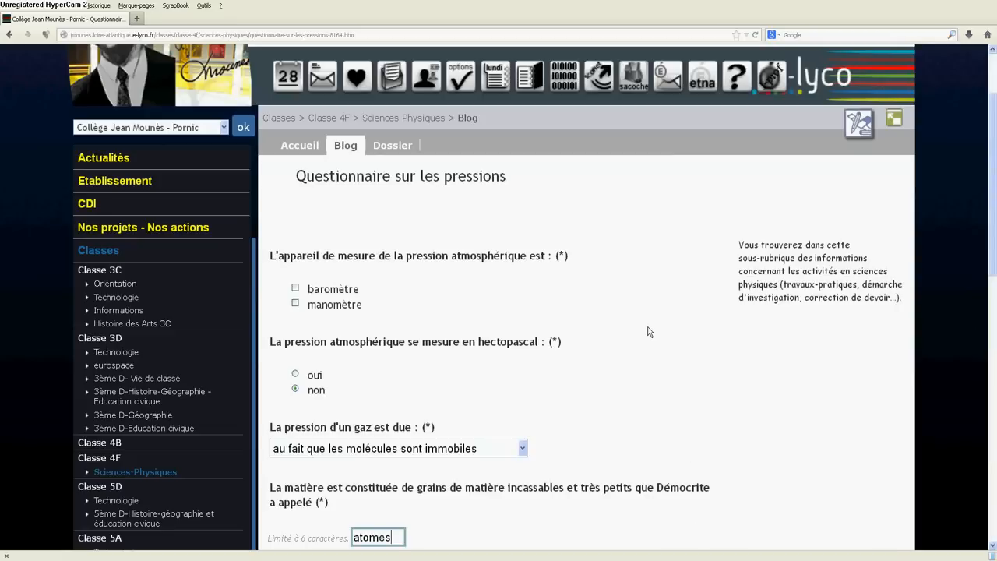
Step: Test the baromètre checkbox and the non option, and view the answer choices for "La pression d'un gaz est due :"
scroll(646, 332, "down", 2)
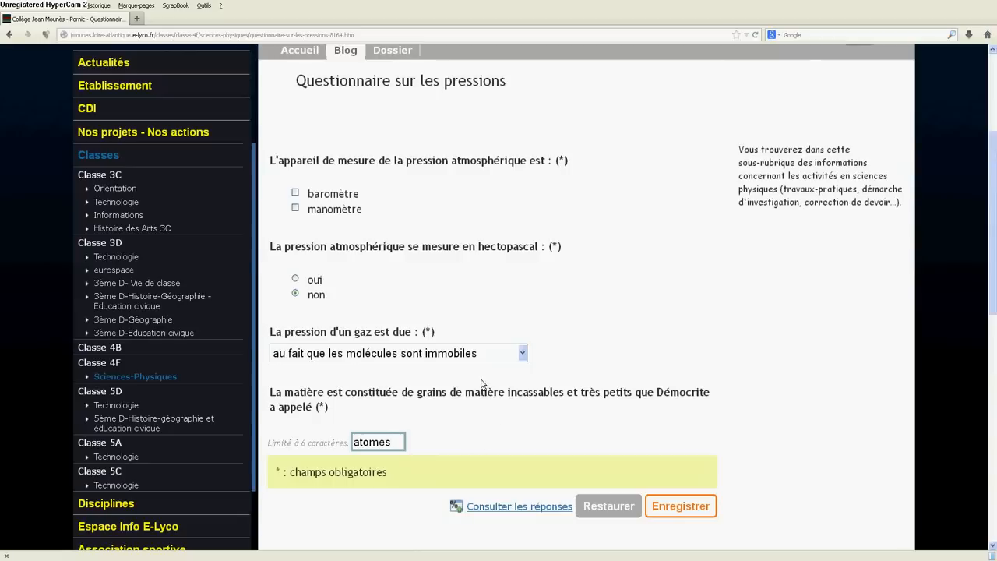
left_click(295, 194)
left_click(295, 193)
left_click(295, 291)
left_click(521, 353)
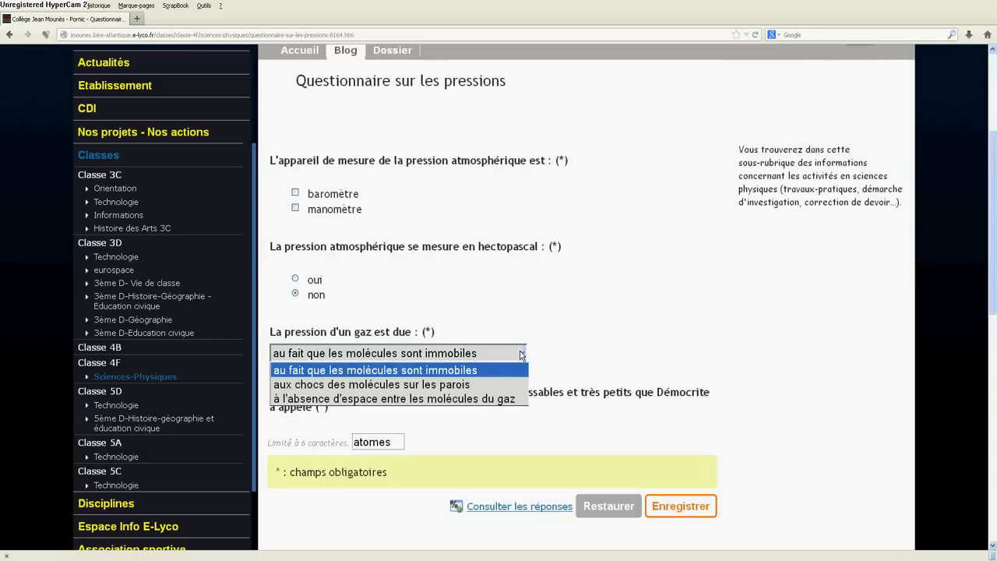
left_click(565, 327)
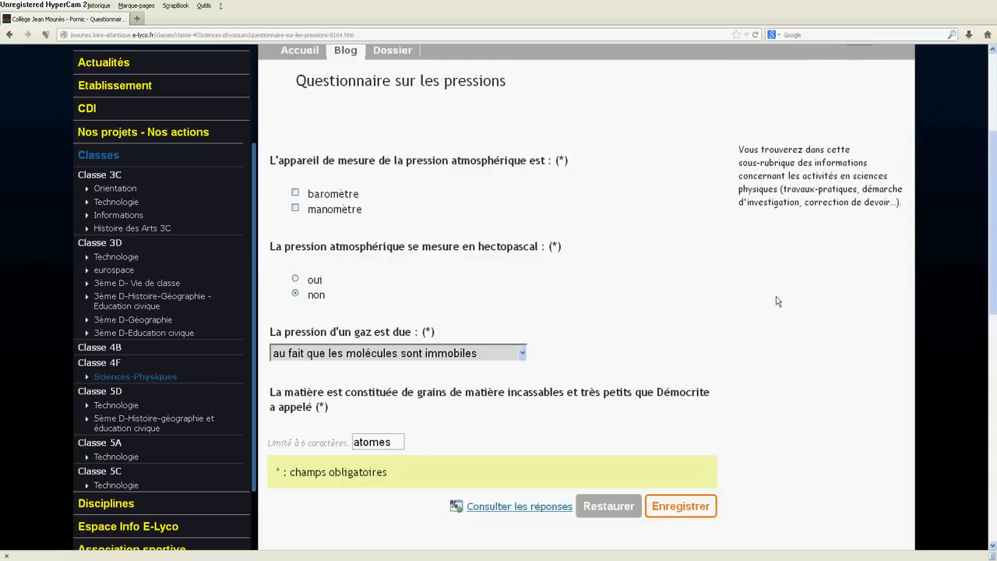
Step: Go to the form management and open the form "La pression d'un gaz" for modification
scroll(737, 327, "up", 3)
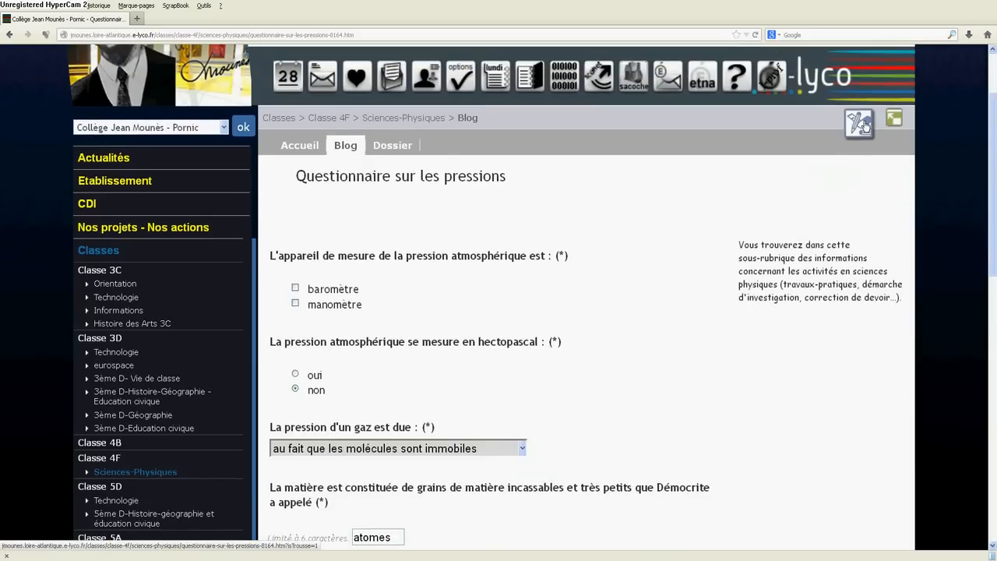
left_click(863, 125)
left_click(769, 433)
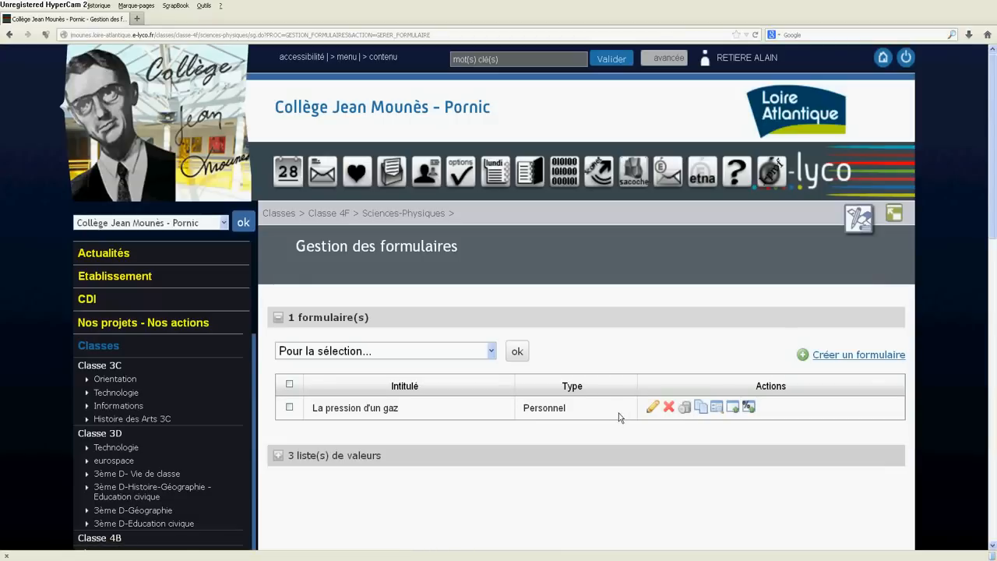
scroll(654, 461, "down", 2)
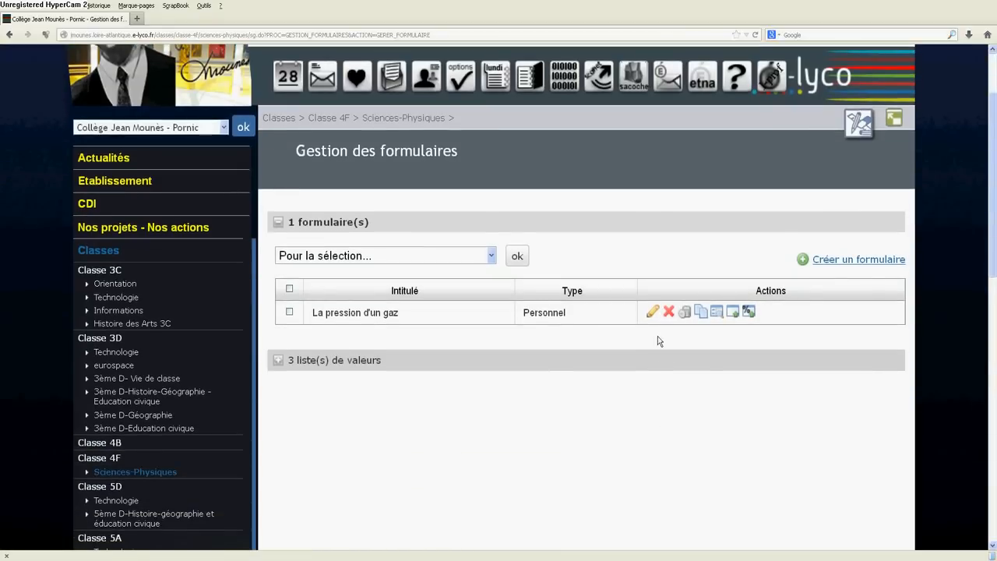
left_click(652, 313)
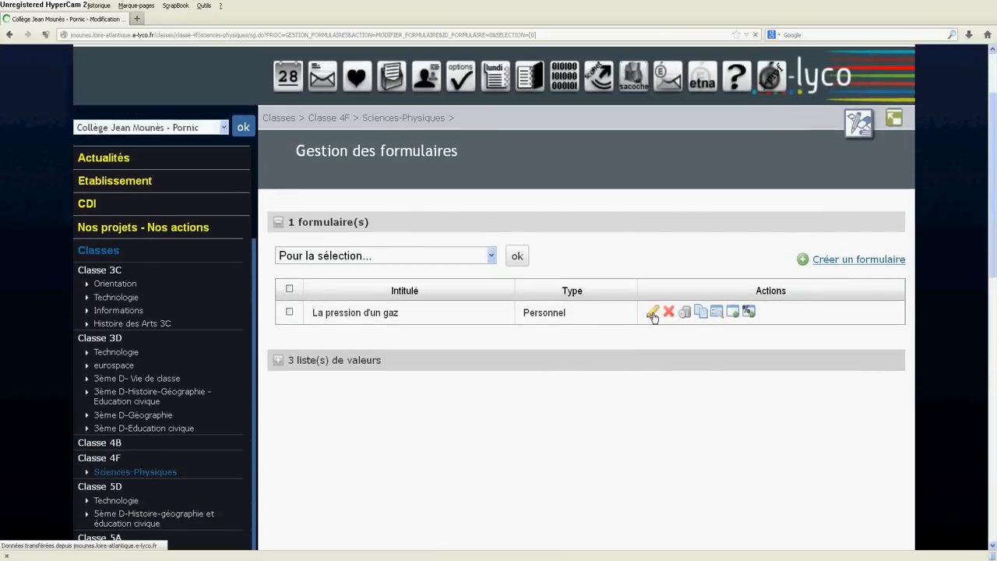
scroll(653, 313, "down", 4)
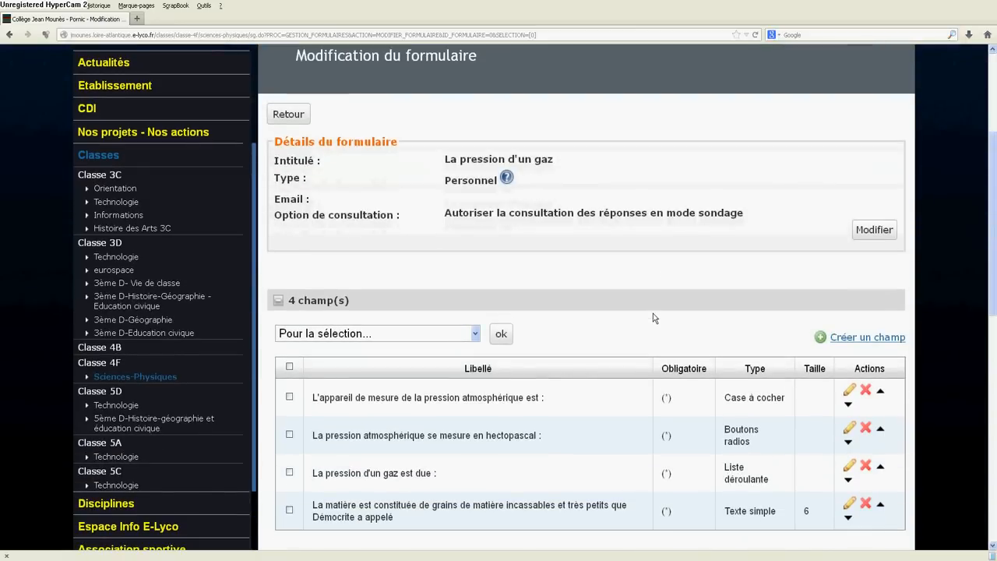
Step: Create another field of type Boutons radios with the value list "Réponse oui ou non" and try to validate it without a label
left_click(820, 340)
scroll(644, 331, "down", 3)
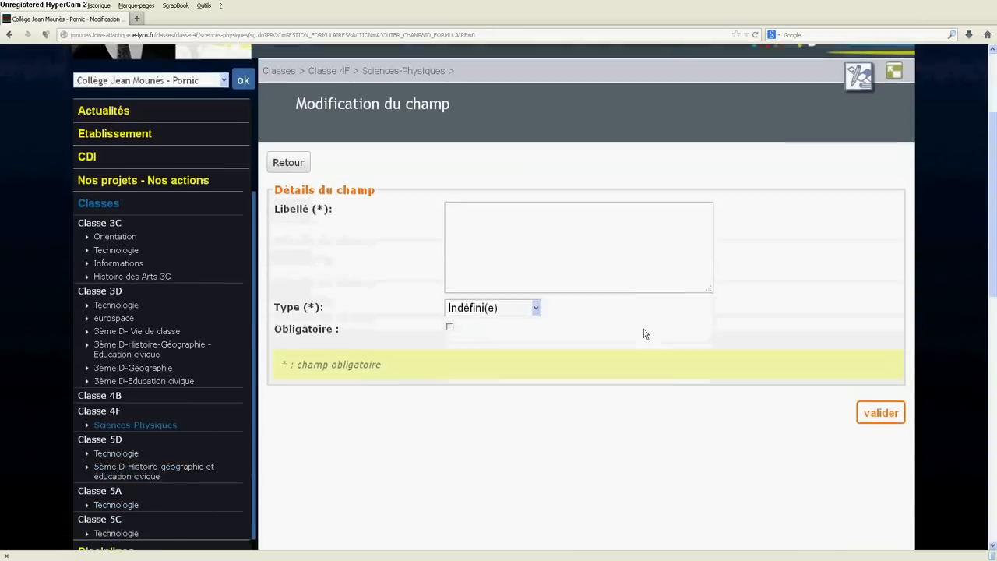
left_click(536, 262)
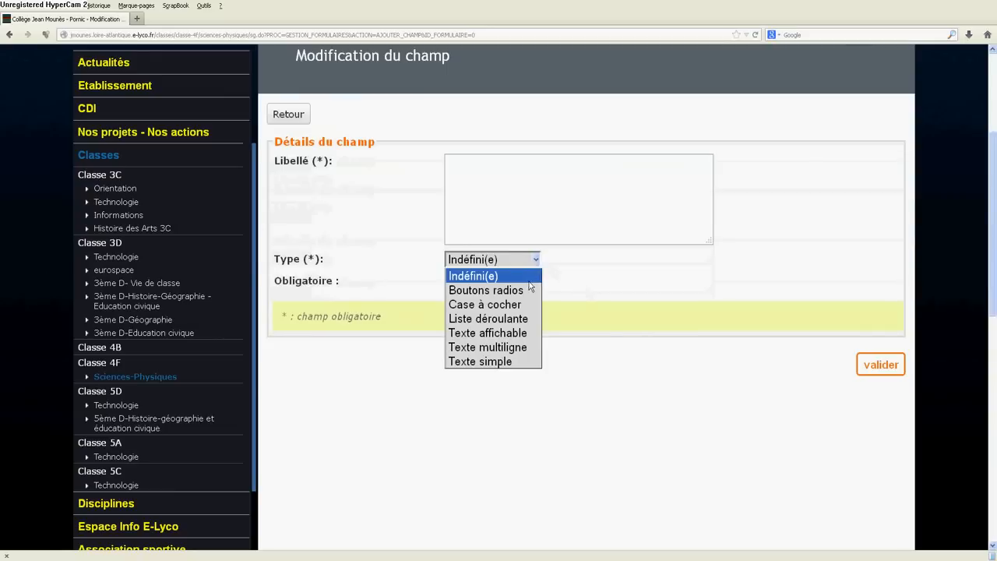
left_click(525, 294)
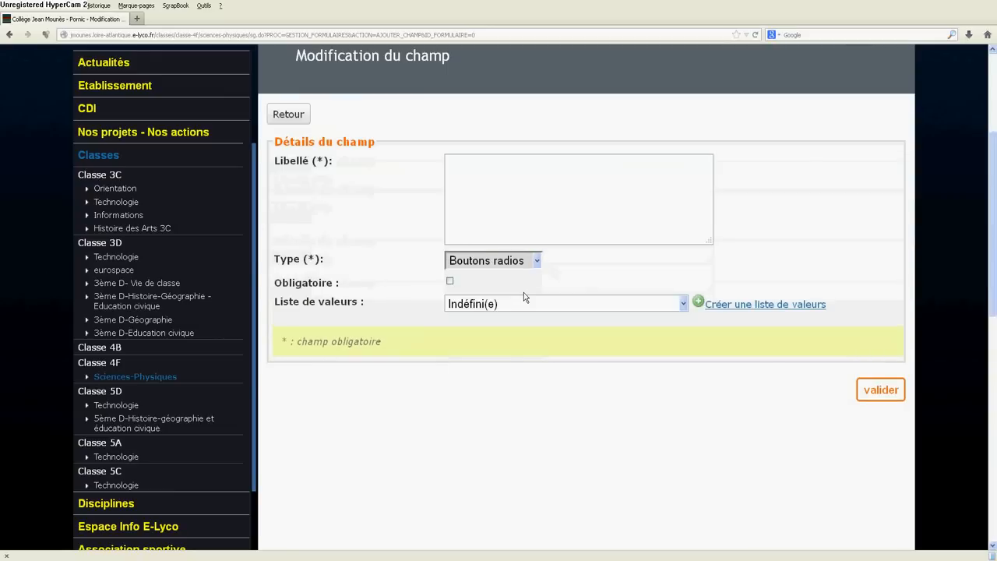
left_click(682, 303)
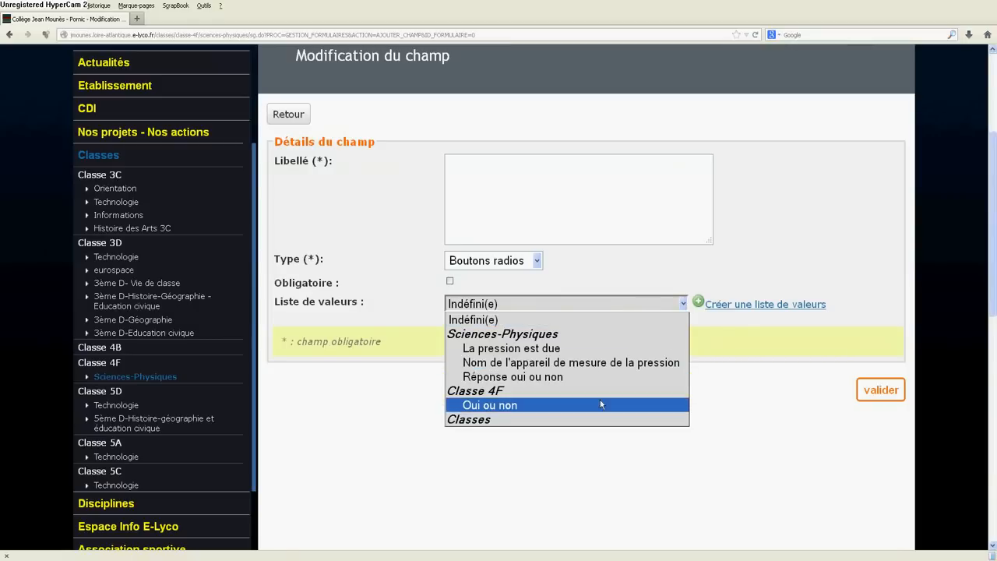
left_click(545, 377)
left_click(876, 399)
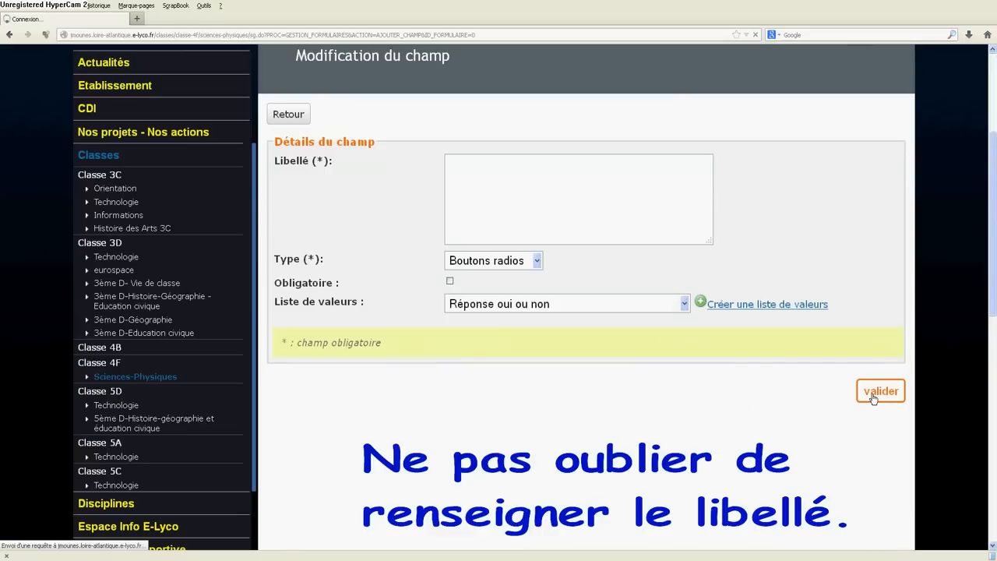
Step: Label the new Boutons radios field "L'état gazeux est dispersé et désordonné" and validate it
scroll(658, 383, "down", 4)
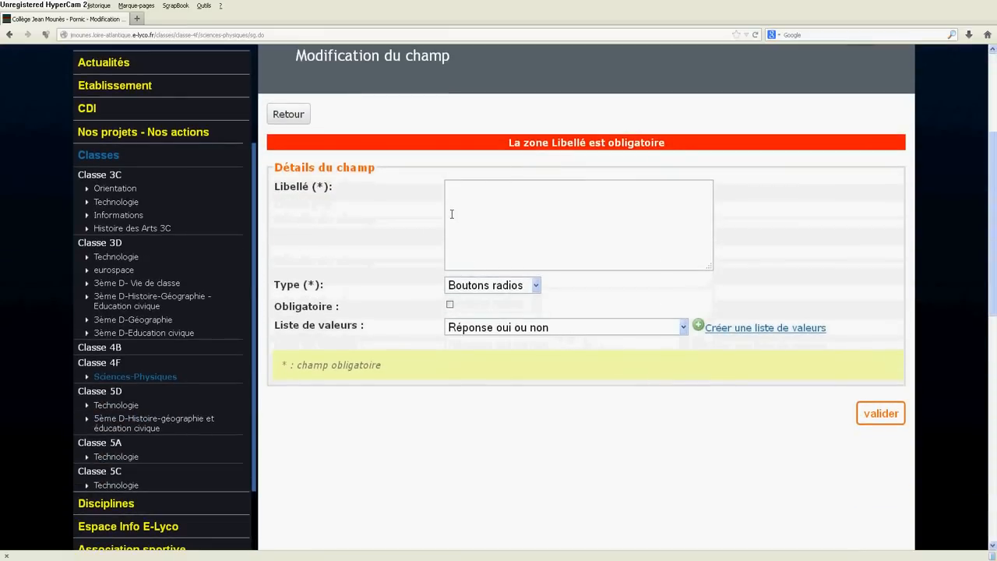
left_click(450, 213)
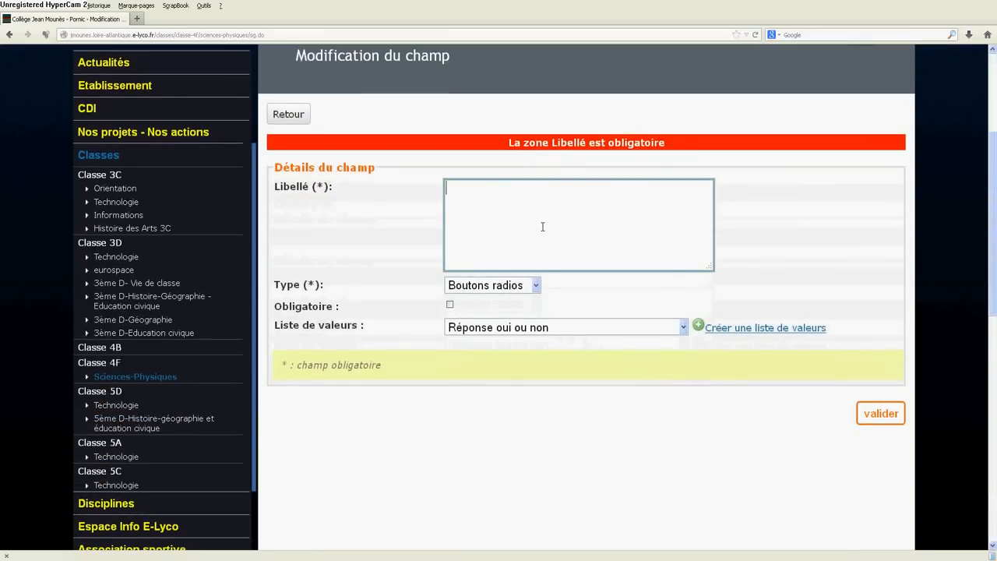
type("L'état ga")
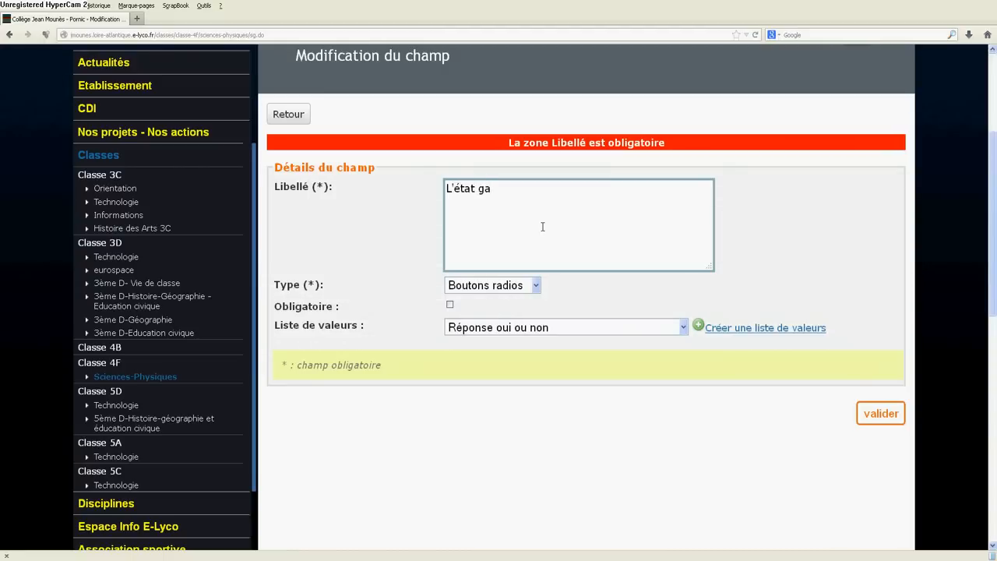
type("zeux est dispersé et ")
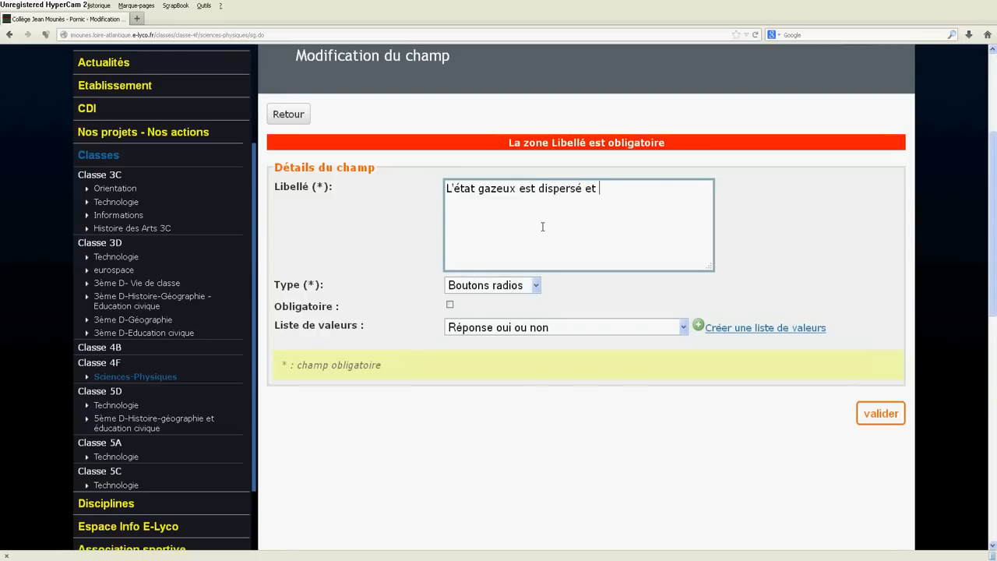
type("désordonné")
left_click(866, 412)
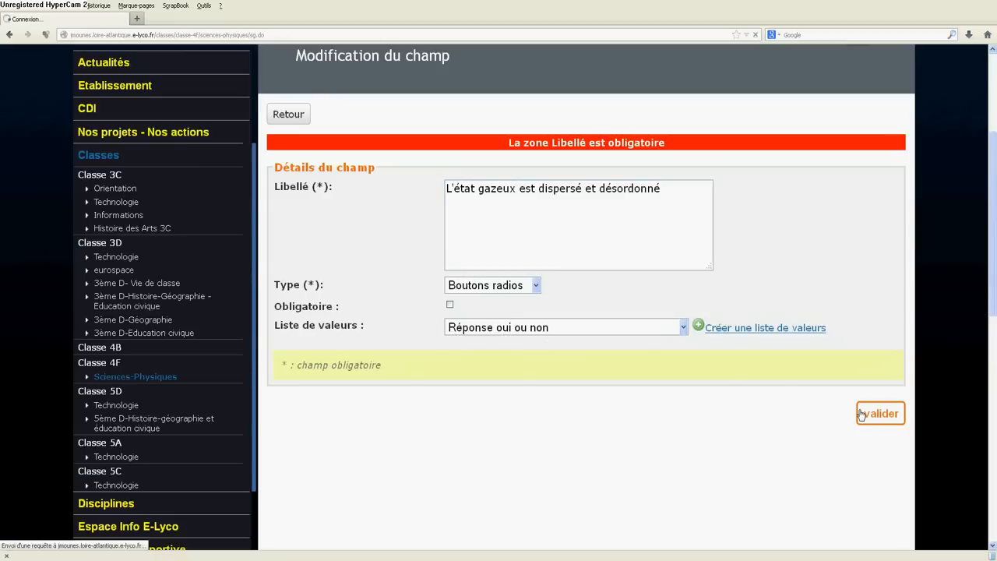
Step: Edit the field "L'état gazeux est dispersé et désordonné" to make it mandatory, and validate the change
scroll(717, 377, "down", 8)
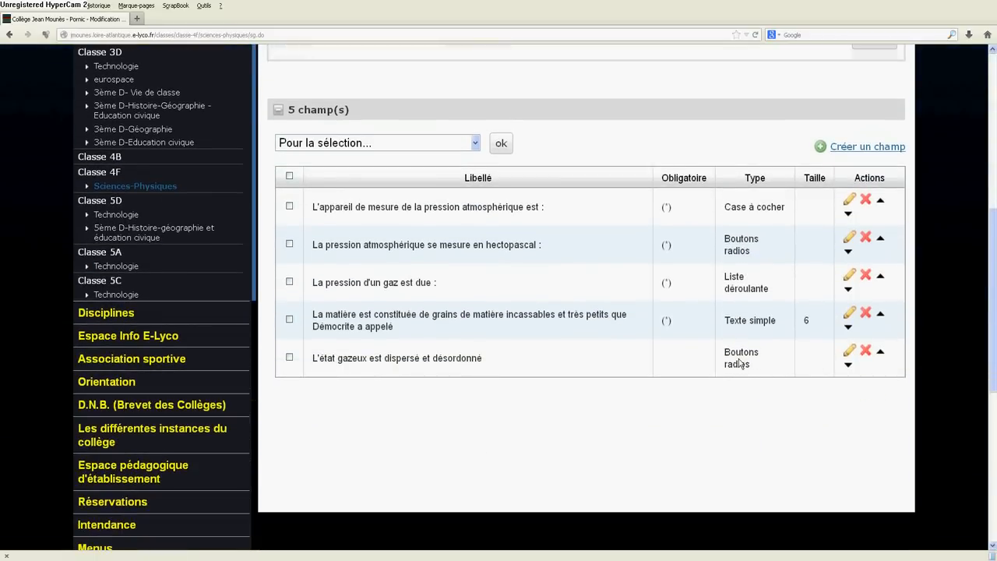
left_click(849, 351)
scroll(534, 278, "down", 4)
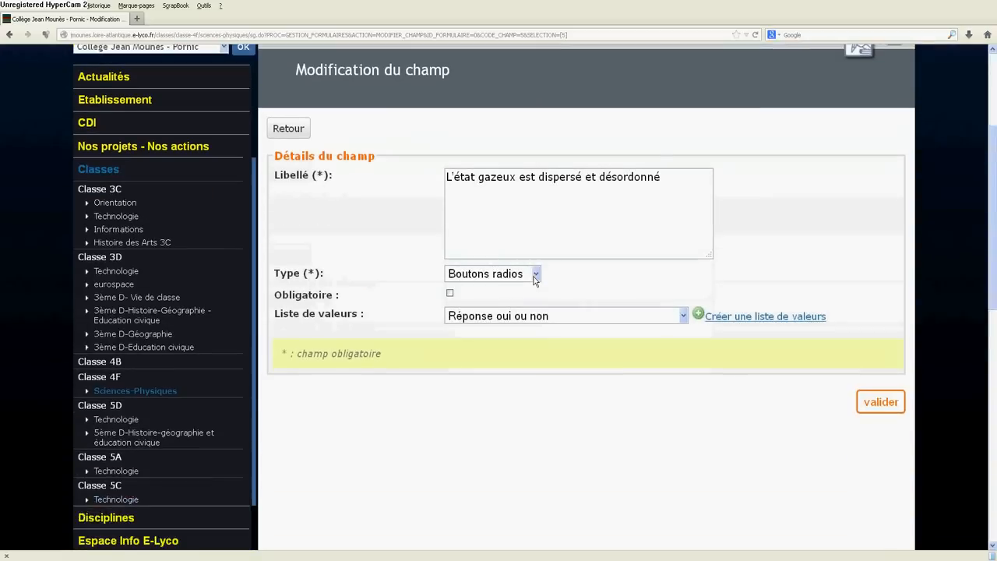
left_click(449, 278)
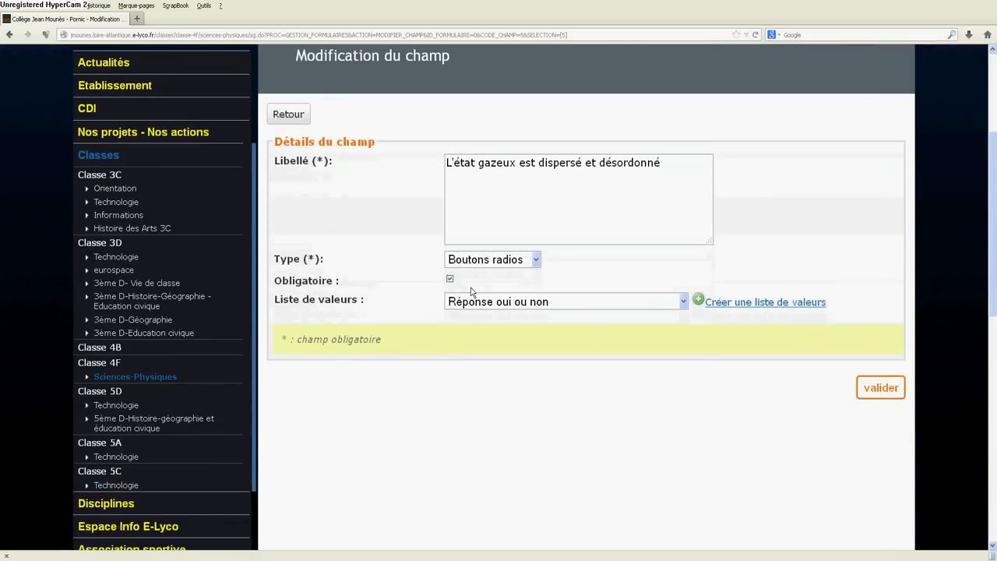
left_click(880, 387)
Step: Return to the Sciences-Physiques blog and view the published article "Questionnaire sur les pressions"
scroll(645, 310, "down", 8)
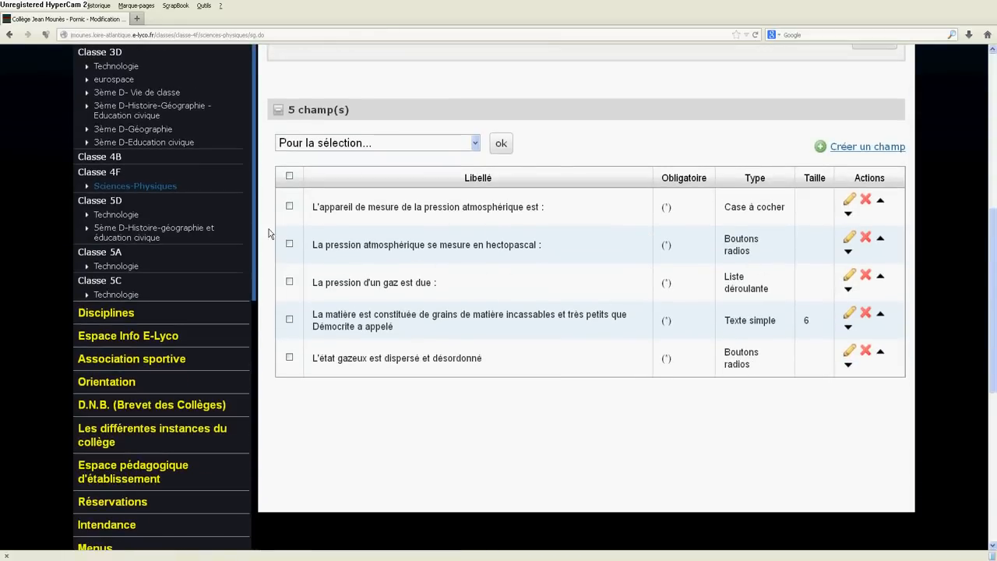
left_click(128, 189)
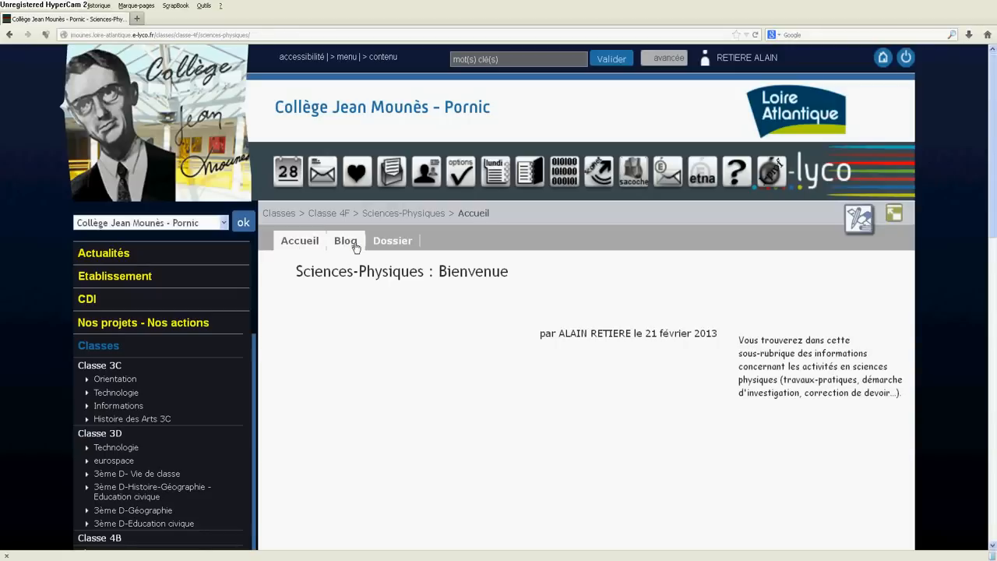
left_click(445, 356)
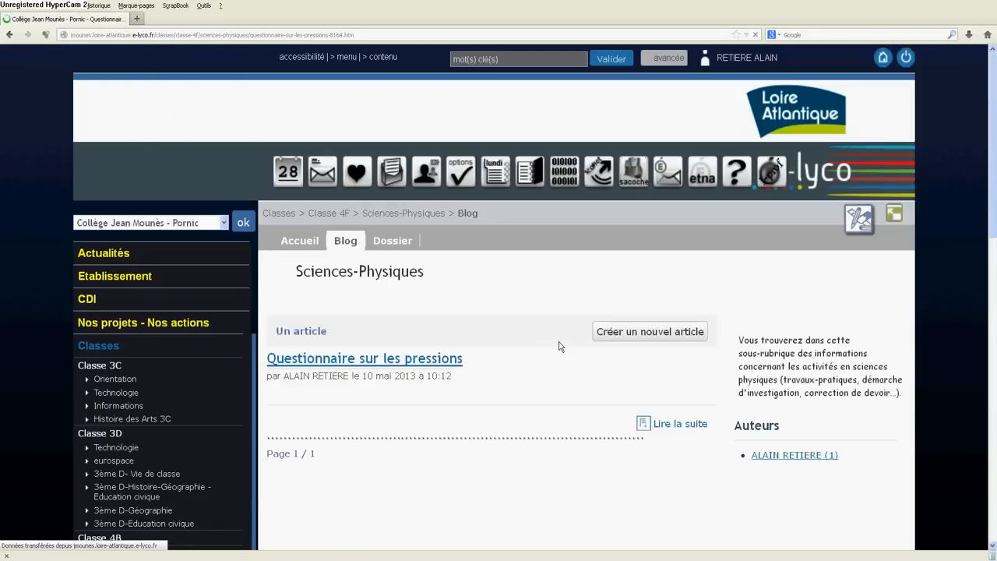
scroll(557, 347, "down", 6)
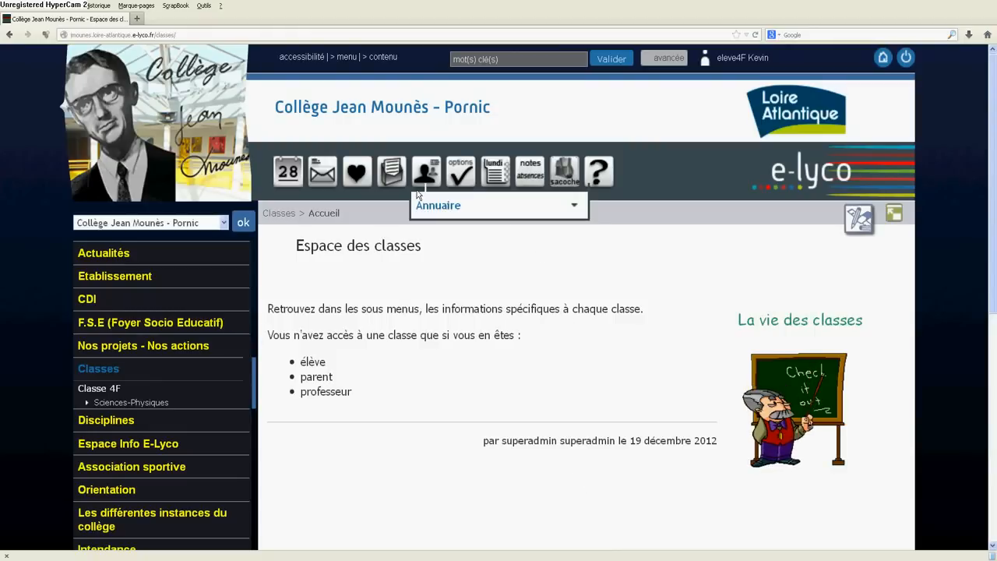
Step: From the student account, open the article "Questionnaire sur les pressions" in class 4F's Sciences-Physiques blog and look through its questions
mouse_move(610, 168)
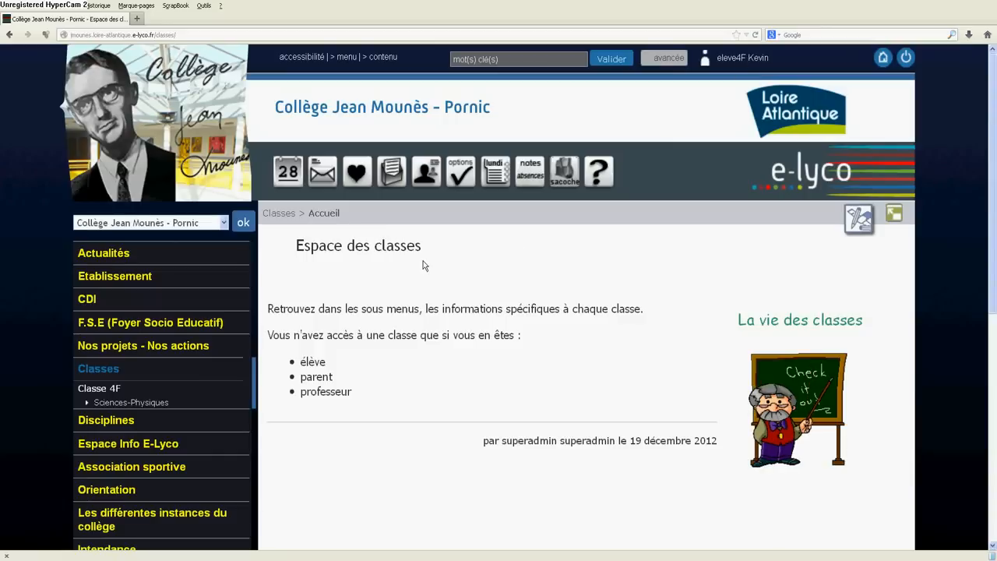
left_click(101, 383)
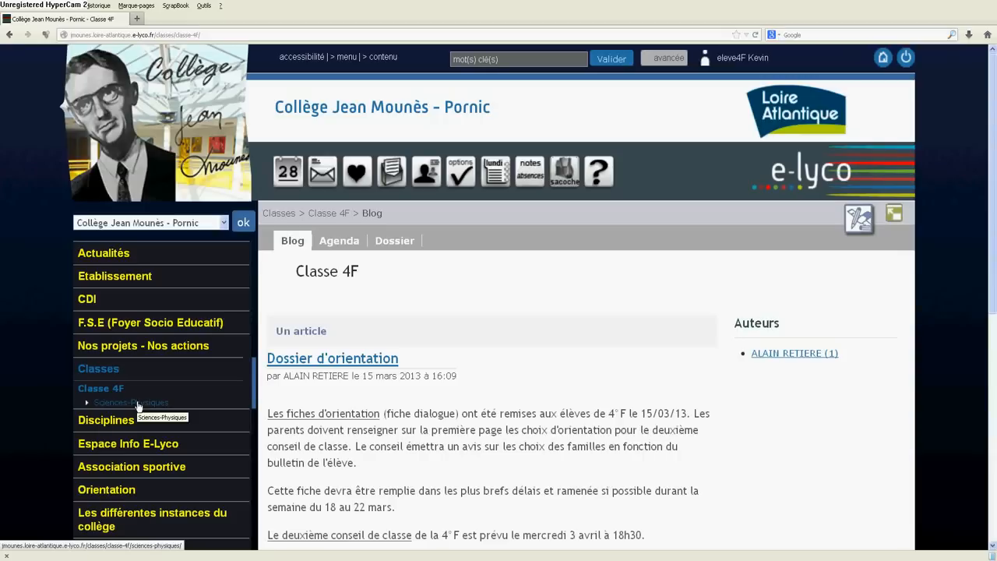
left_click(138, 403)
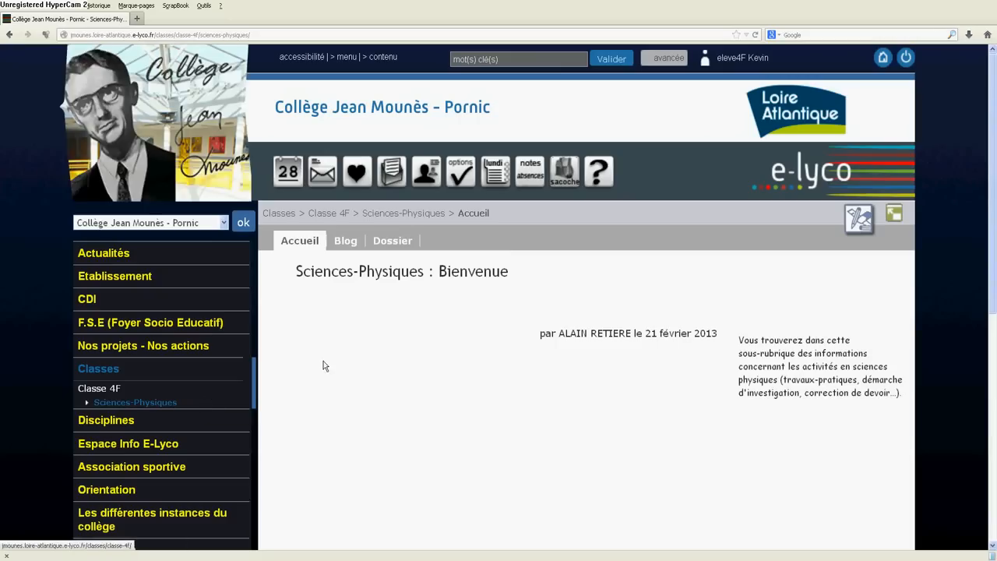
left_click(352, 246)
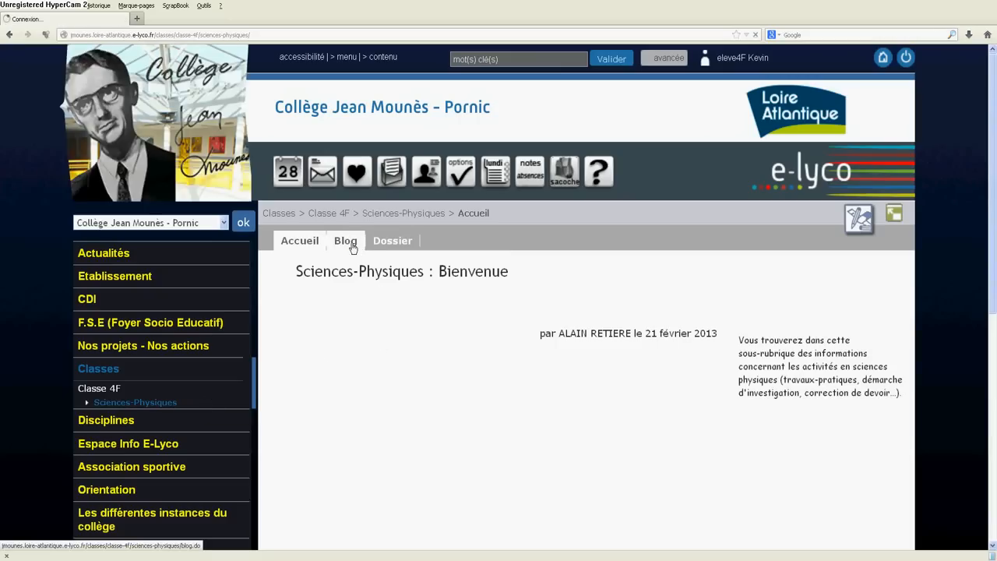
scroll(477, 294, "down", 2)
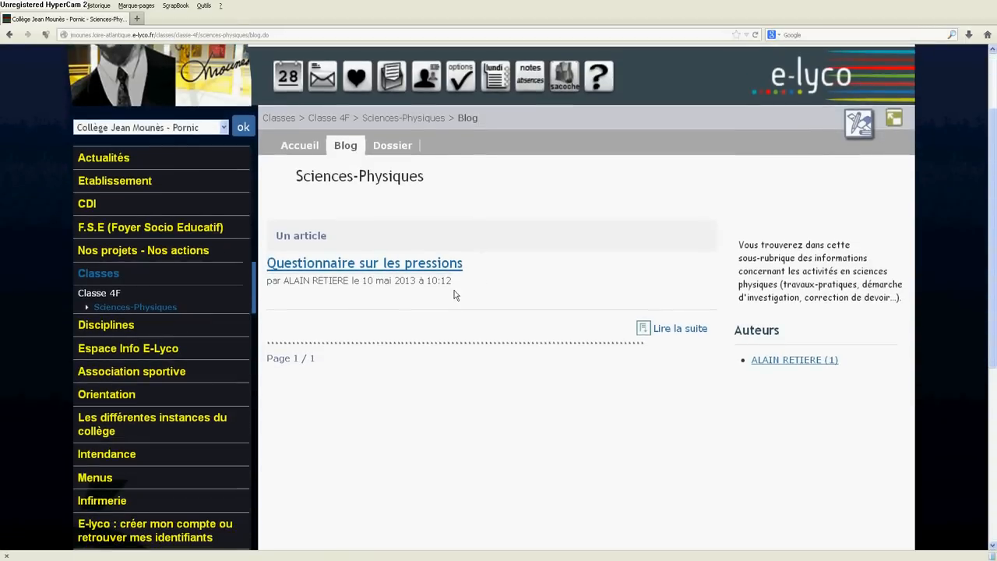
left_click(315, 271)
scroll(316, 270, "down", 3)
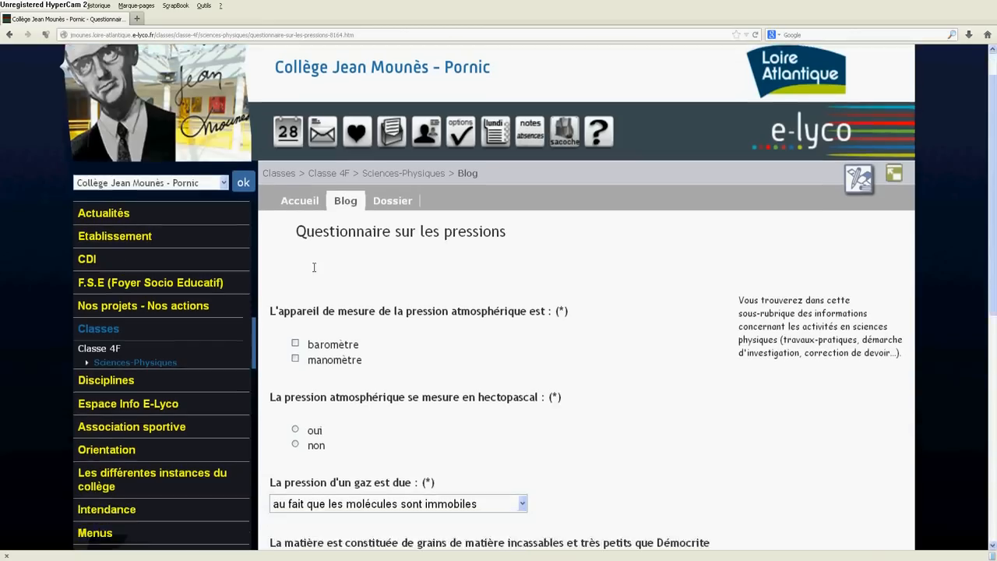
left_click(315, 272)
scroll(316, 270, "down", 3)
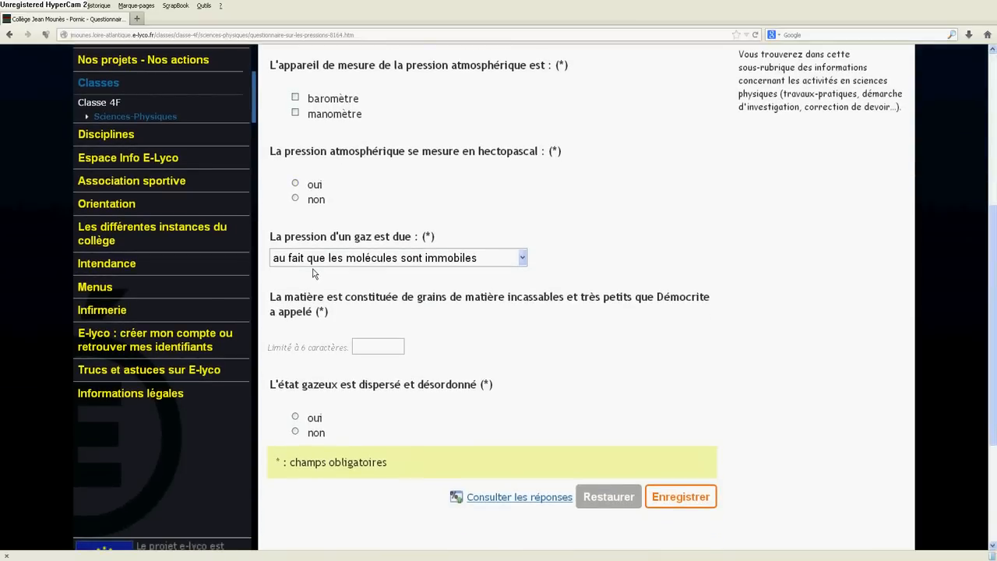
Step: Answer the first three questions with "baromètre", "oui" for hectopascal and "aux chocs des molécules sur les parois"
scroll(314, 272, "up", 3)
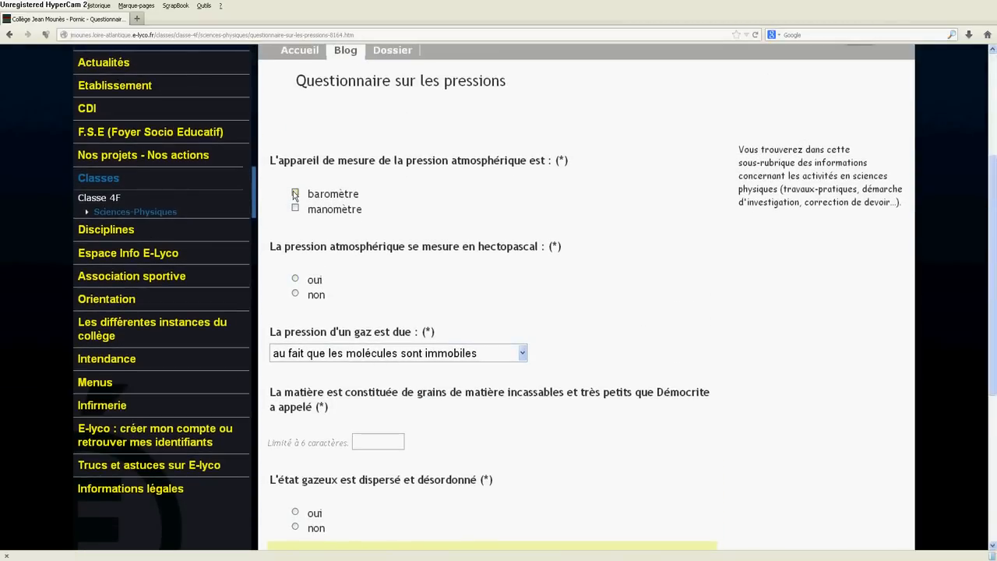
left_click(295, 194)
left_click(295, 278)
left_click(522, 353)
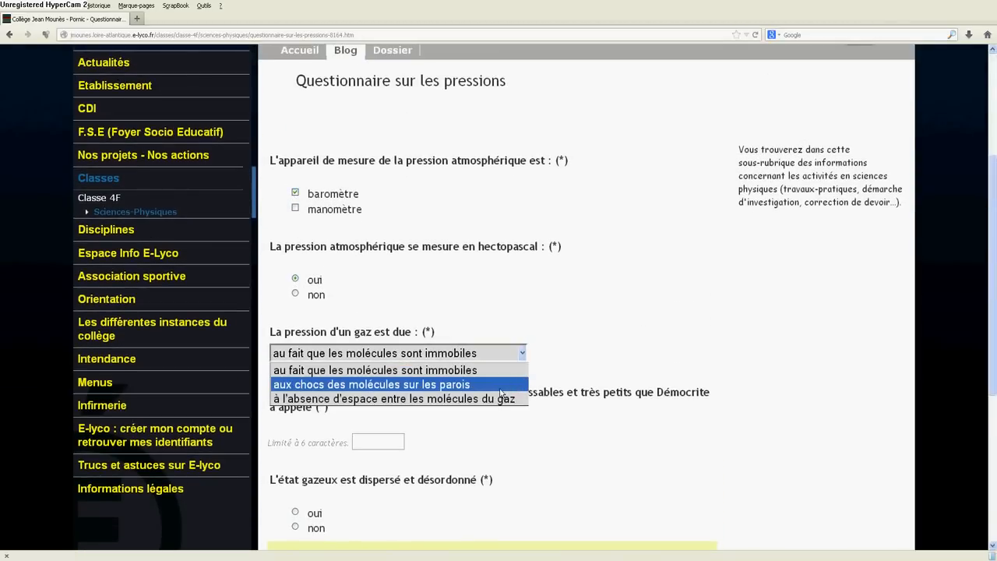
left_click(499, 384)
Step: Enter "atomes" for the Démocrite question, answer "non" for the dispersed gaseous state, and save the questionnaire
left_click(366, 444)
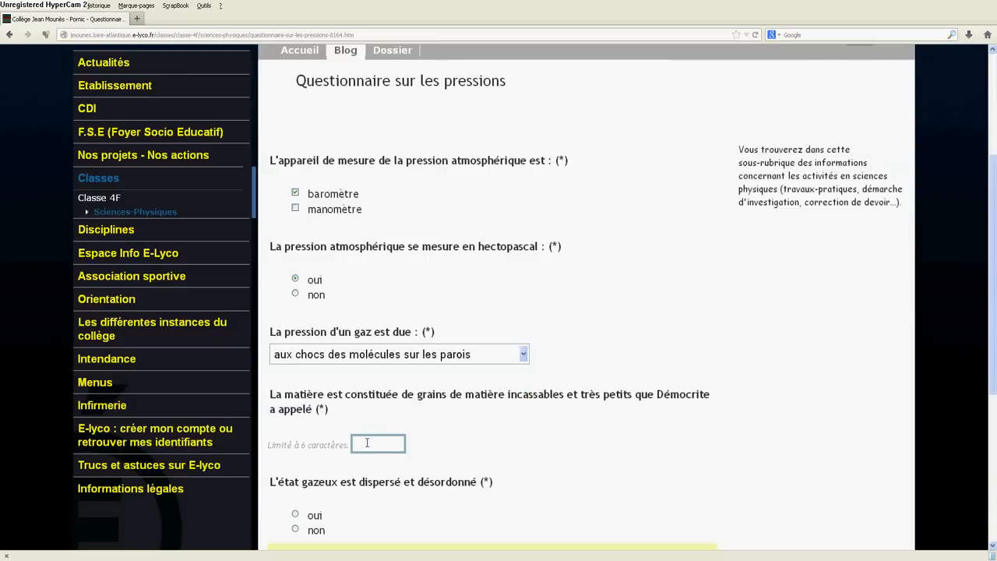
type("atomes")
scroll(350, 413, "down", 4)
left_click(294, 530)
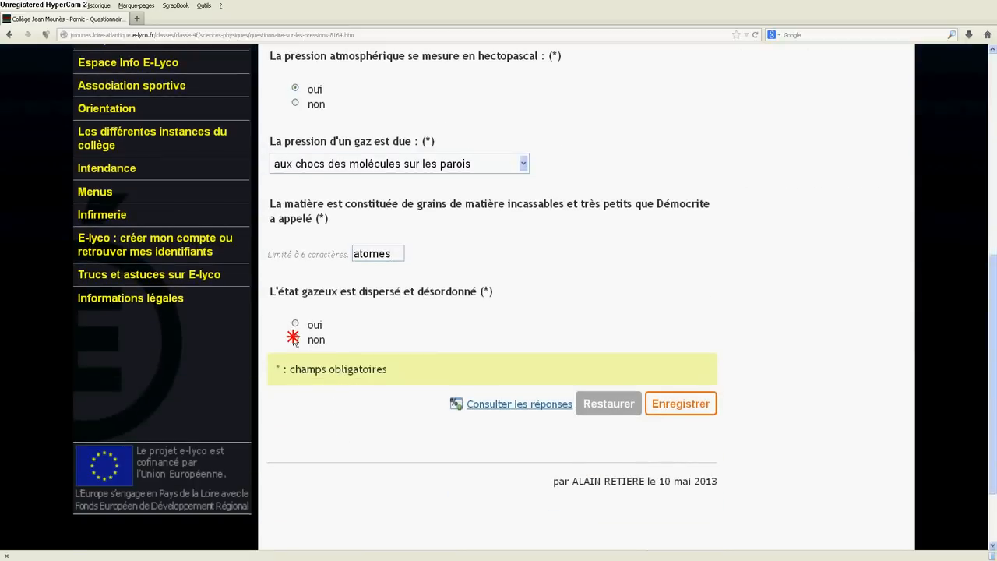
left_click(683, 405)
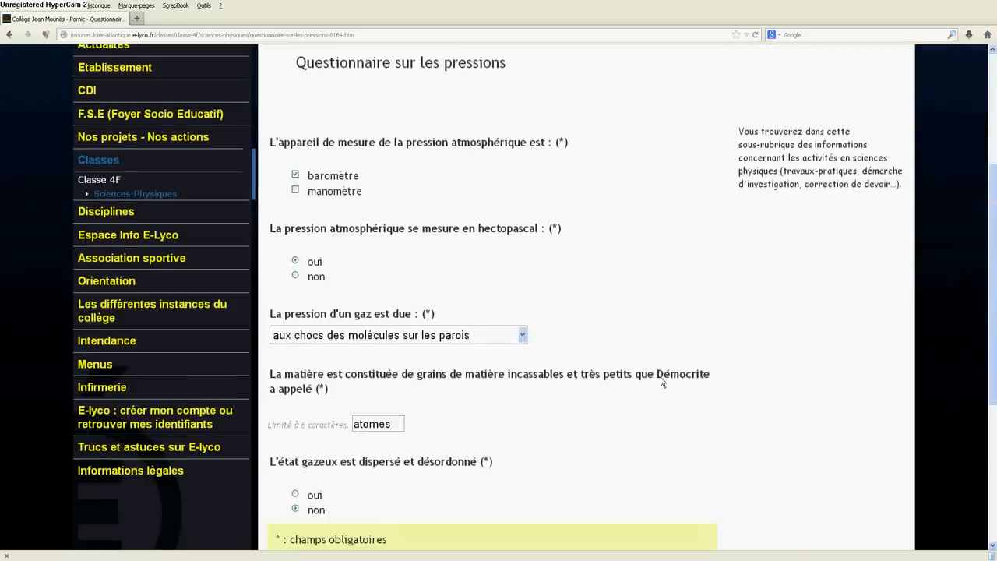
Step: Consult the responses to the form "La pression d'un gaz" and review the survey results for each question
scroll(661, 377, "down", 5)
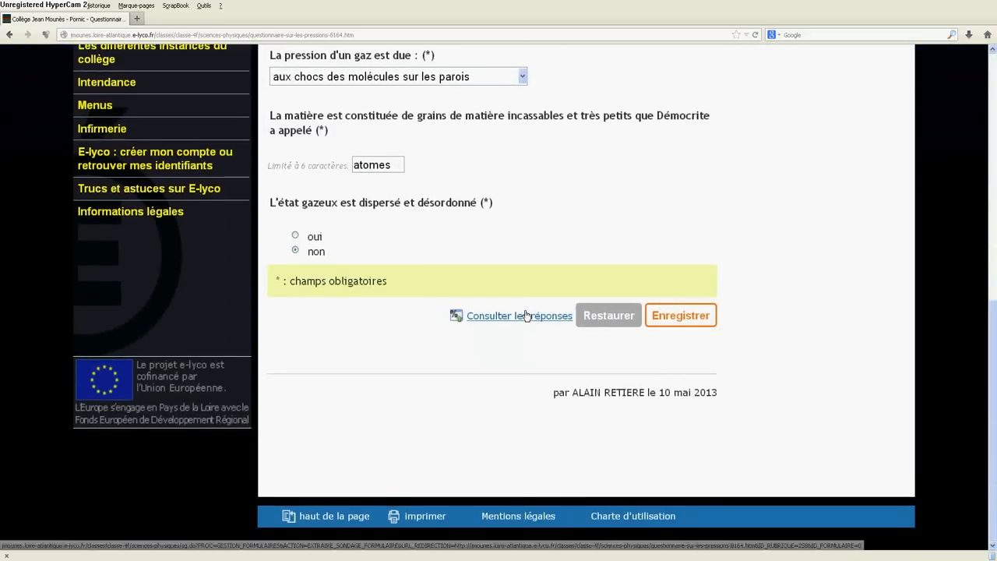
left_click(526, 314)
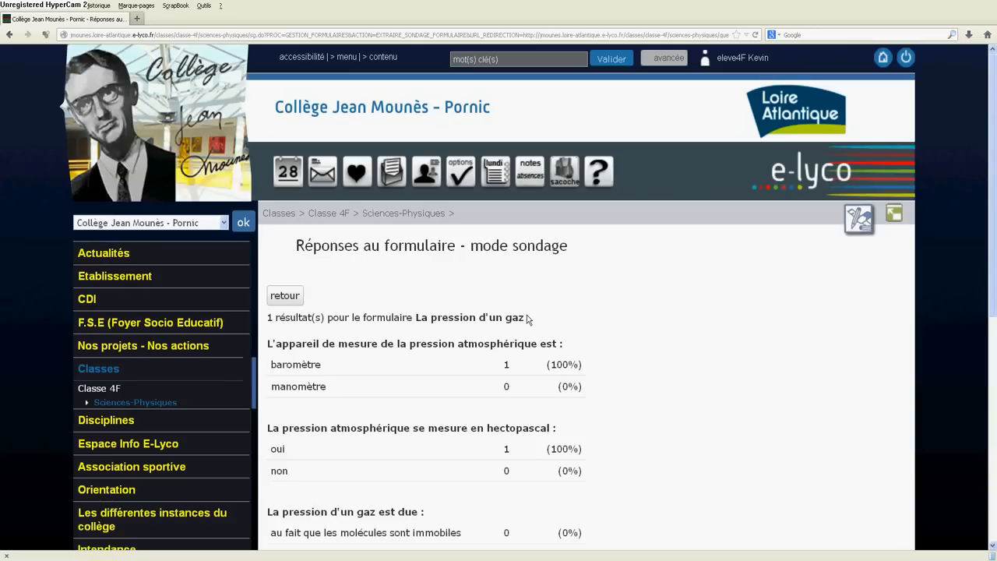
scroll(709, 358, "down", 6)
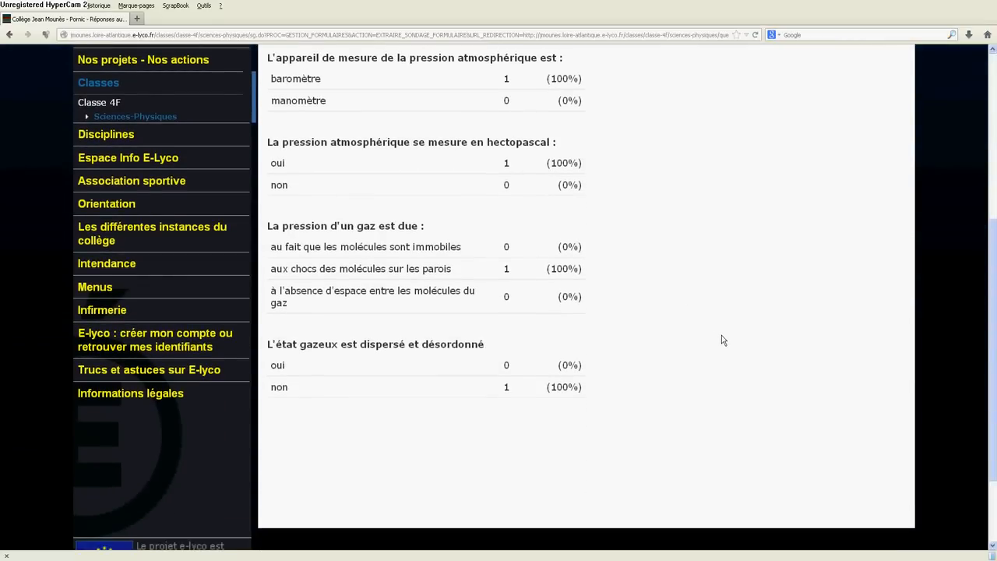
scroll(721, 336, "up", 4)
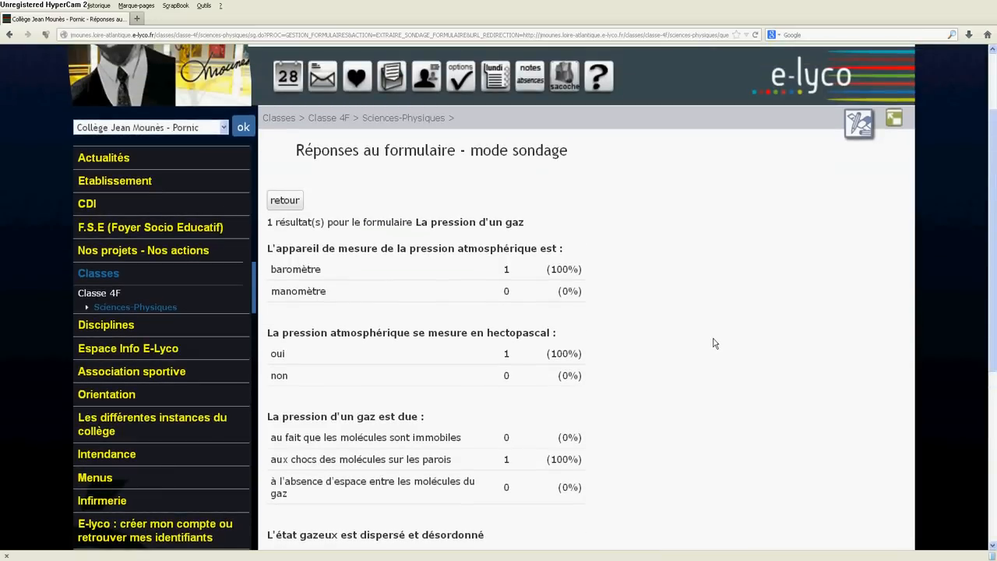
scroll(714, 343, "down", 2)
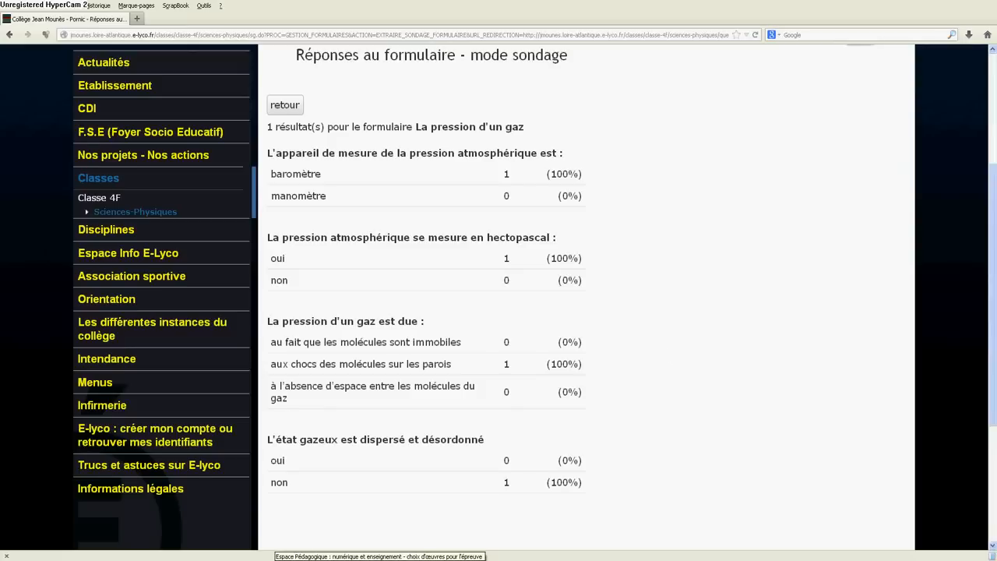
Step: Switch to the Espace Pédagogique page on "choix d'œuvres pour l'épreuve d'histoire des arts" and read the section on the students' choice
left_click(279, 559)
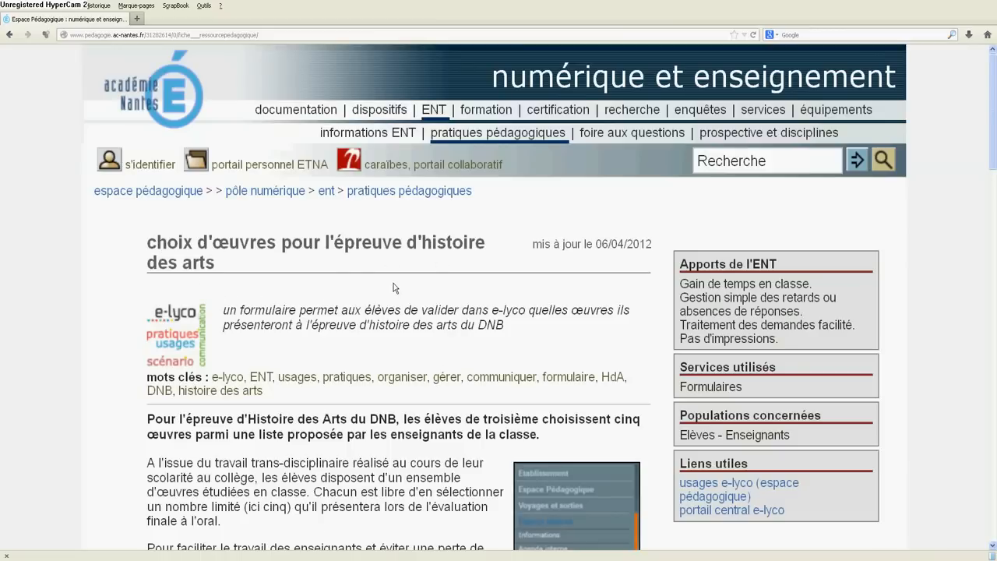
scroll(393, 285, "down", 4)
scroll(394, 288, "down", 1)
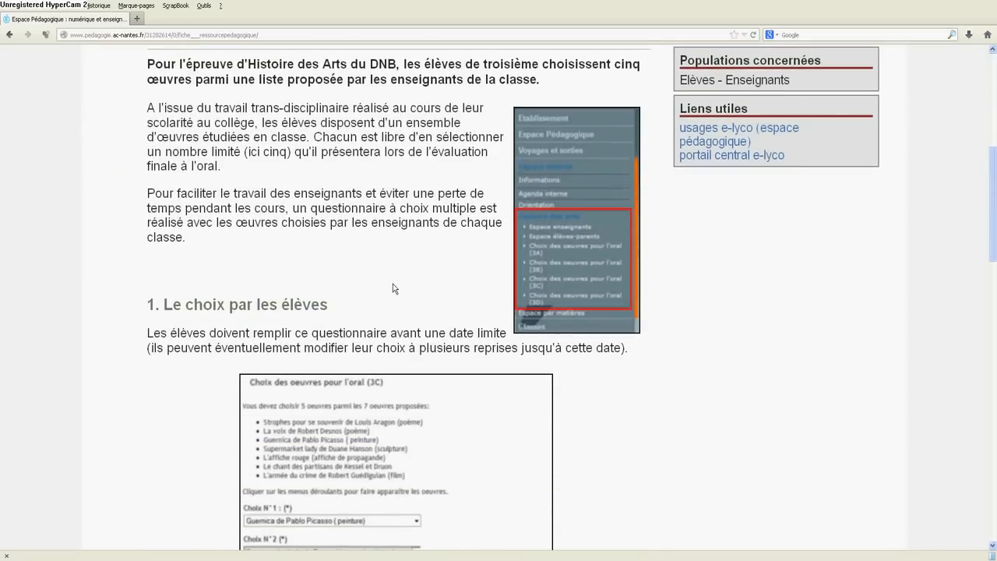
scroll(393, 288, "down", 4)
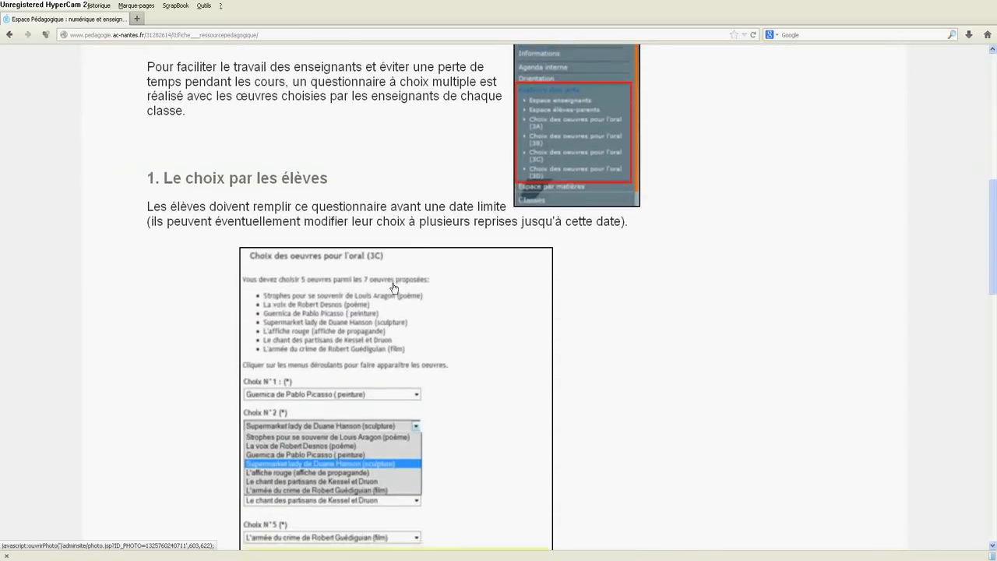
Step: View the enlarged "Choix des oeuvres pour l'oral (3C)" form image, close it, and read on to the complementary documents
left_click(428, 286)
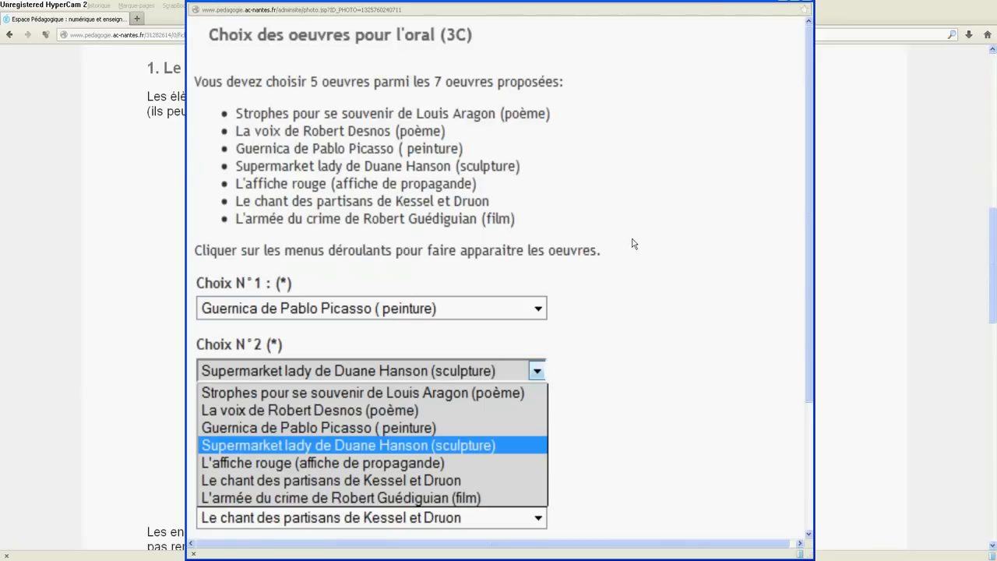
left_click_drag(665, 1, 644, 9)
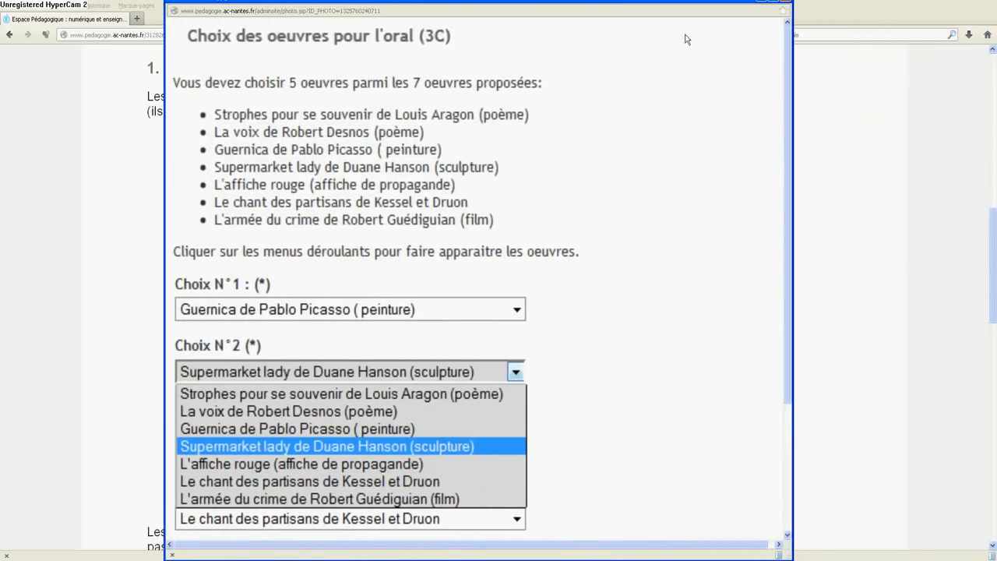
left_click(784, 1)
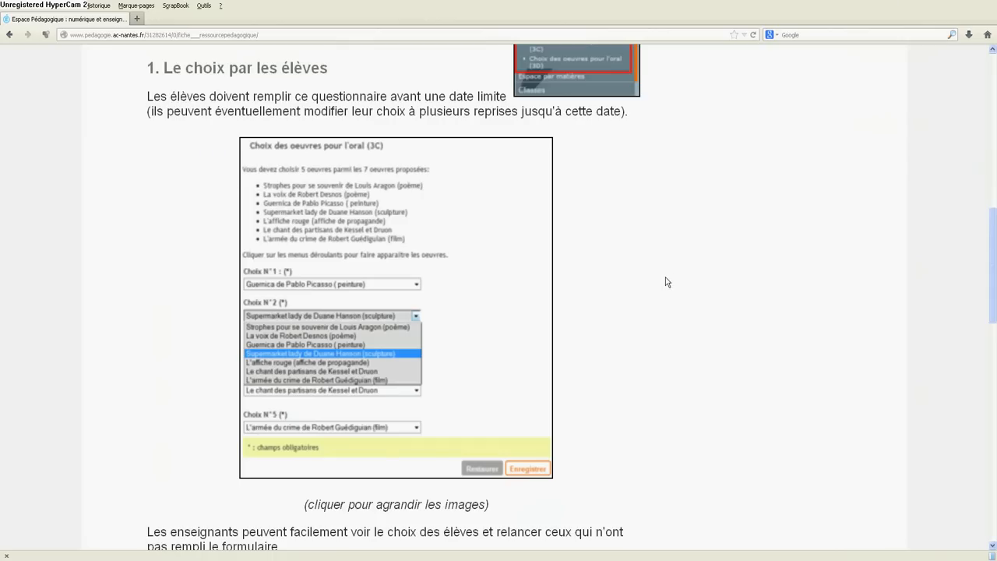
scroll(673, 299, "down", 10)
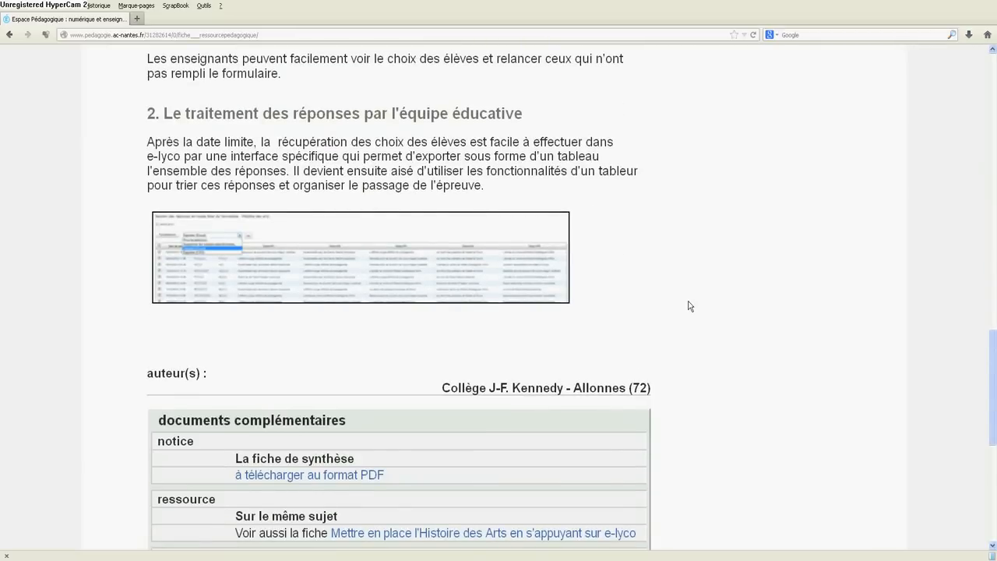
scroll(688, 306, "down", 3)
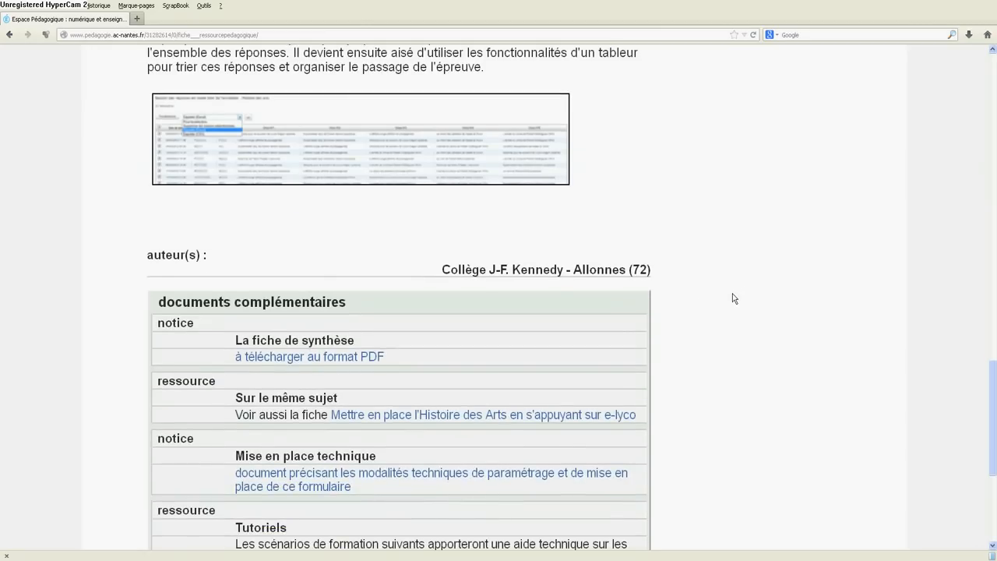